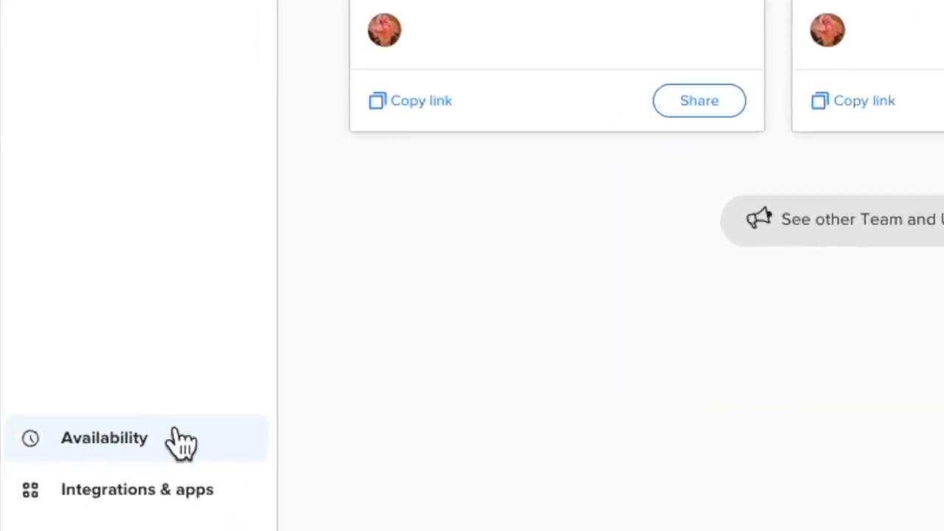
# Open the availability settings and make Tuesday and Thursday unavailable in the weekly hours
pyautogui.click(177, 439)
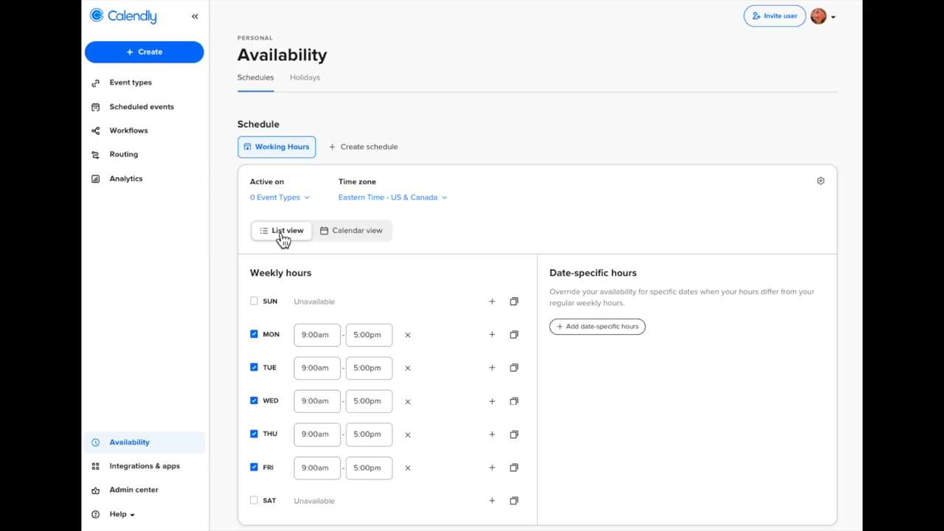
pyautogui.scroll(-1, 222, 261)
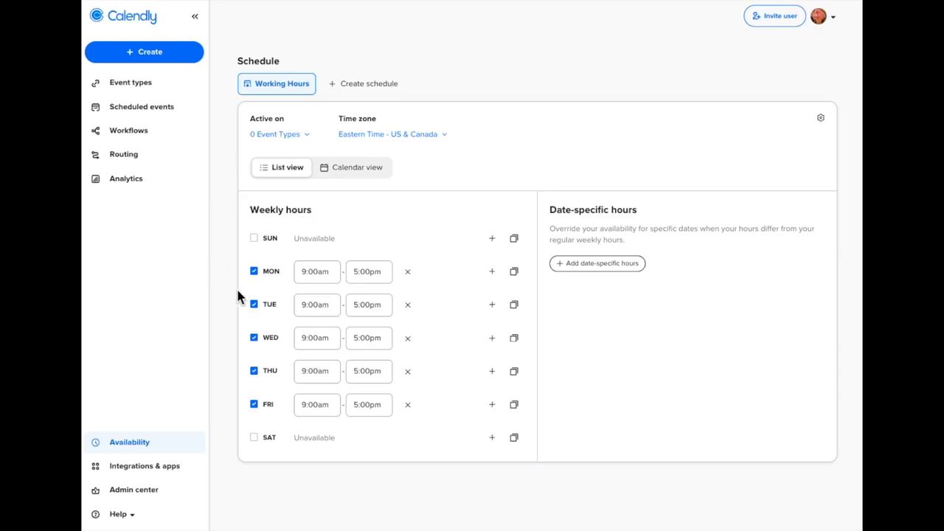
pyautogui.click(254, 305)
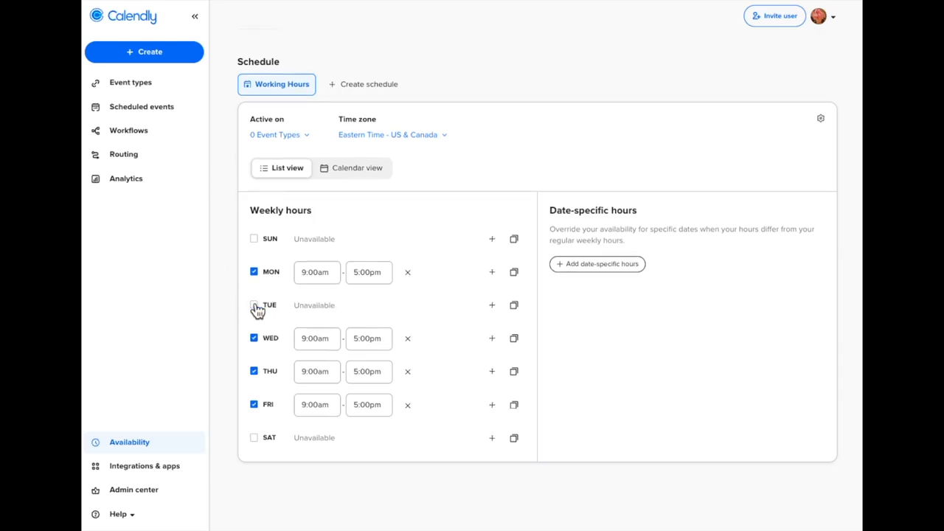
pyautogui.click(253, 371)
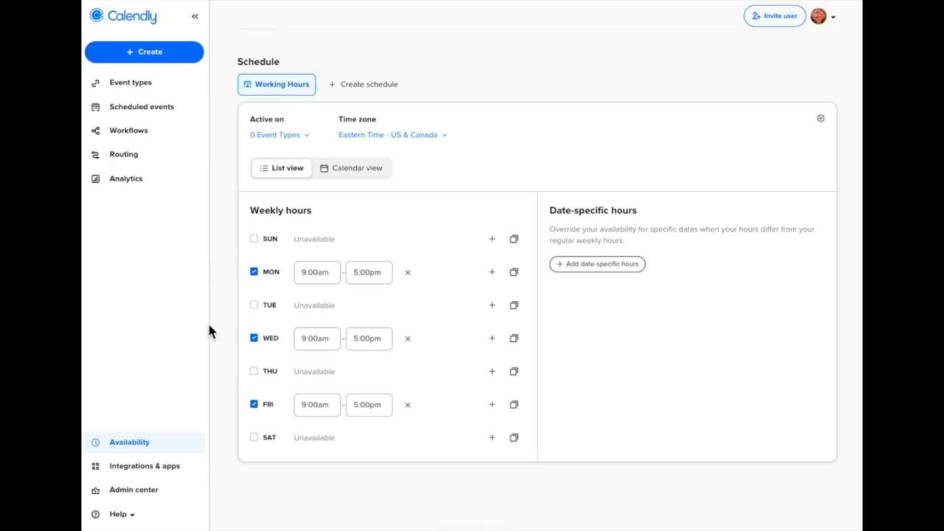
# Set Monday's weekly hours to run from 7:00am to 12:00pm
pyautogui.scroll(1, 215, 314)
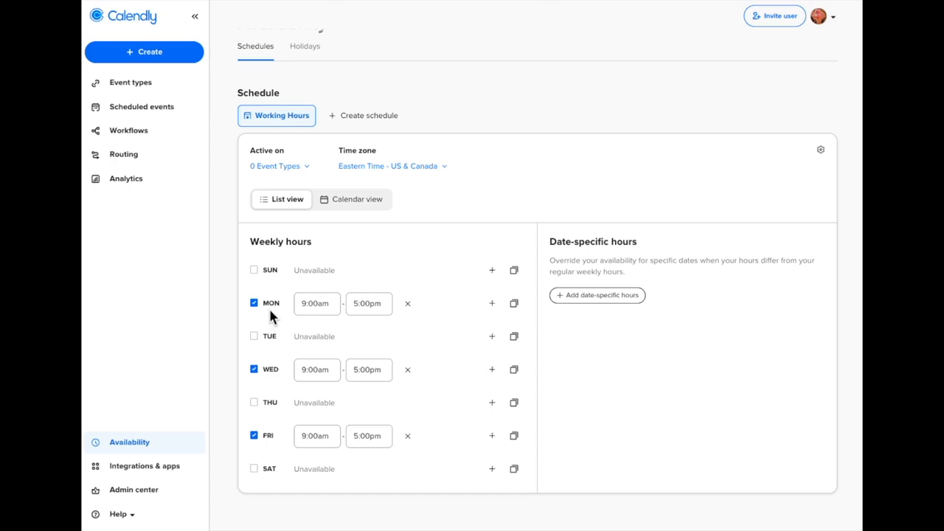
pyautogui.click(309, 303)
pyautogui.scroll(3, 323, 358)
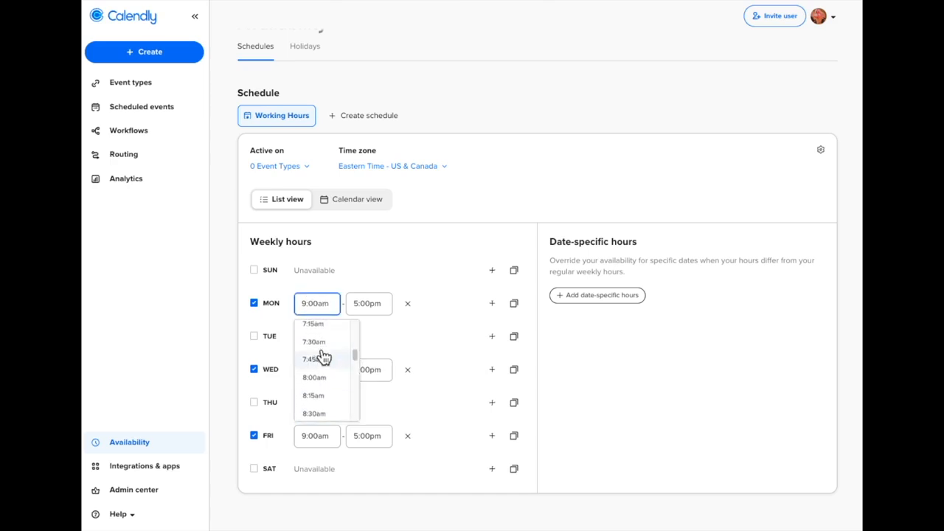
pyautogui.scroll(2, 322, 358)
pyautogui.click(323, 365)
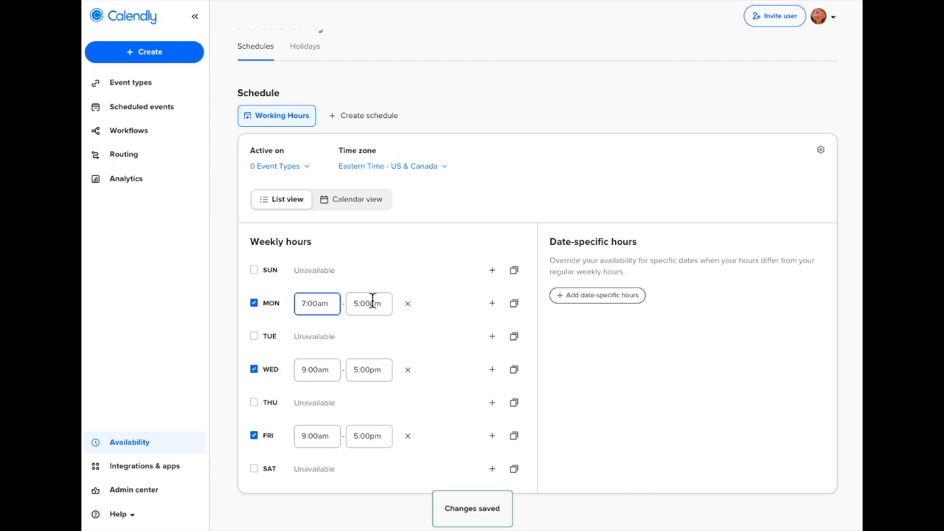
pyautogui.click(373, 302)
pyautogui.scroll(3, 385, 365)
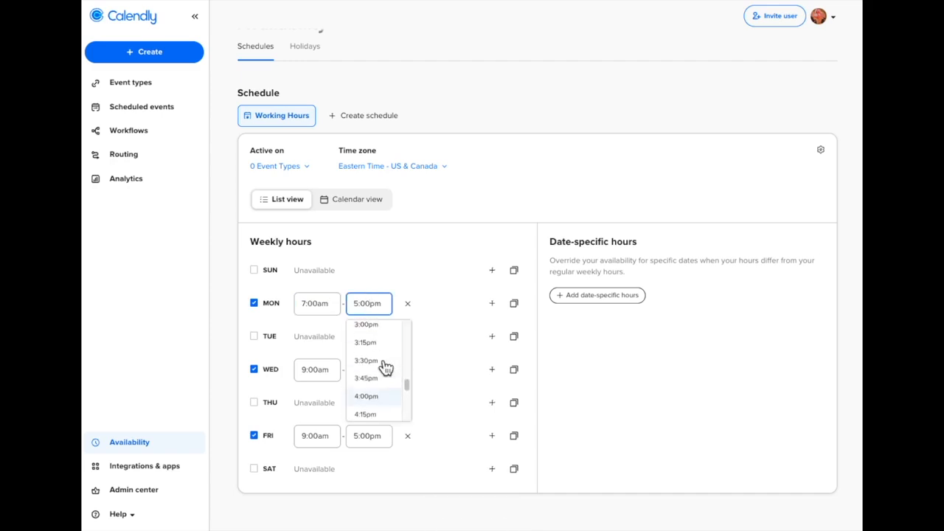
pyautogui.scroll(4, 385, 367)
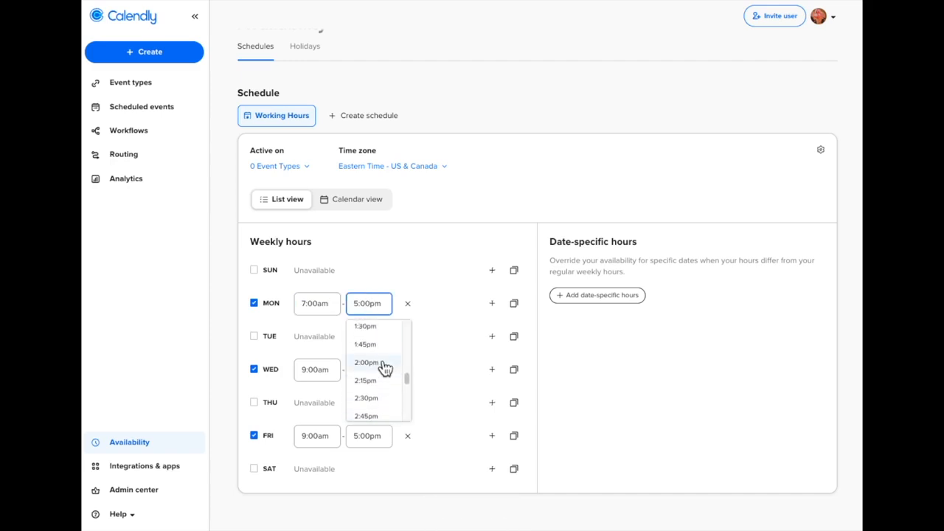
pyautogui.scroll(5, 385, 365)
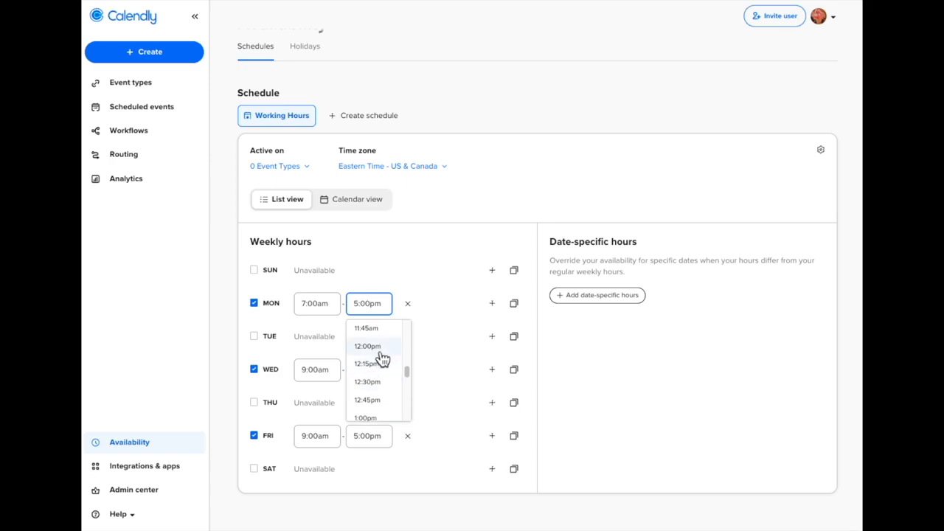
pyautogui.click(381, 350)
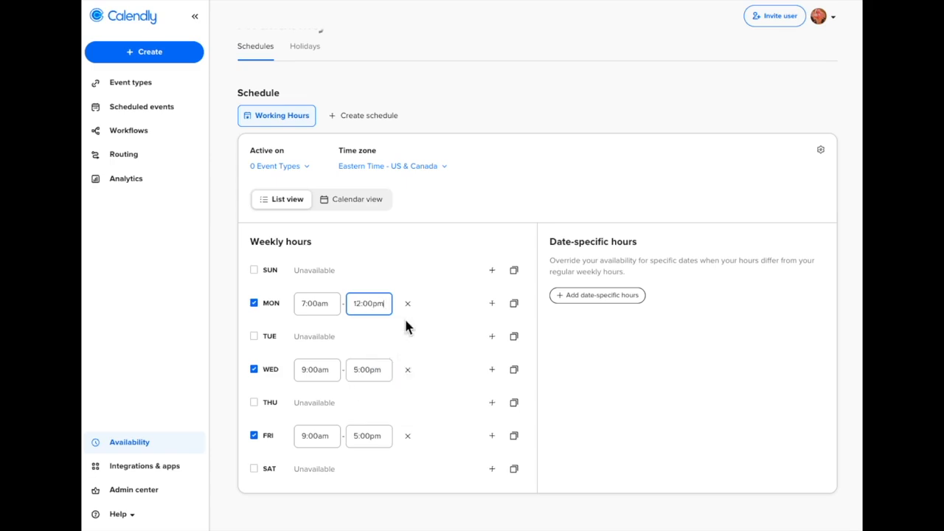
# Add a second Monday time interval running from 4:00pm to 8:00pm
pyautogui.click(492, 305)
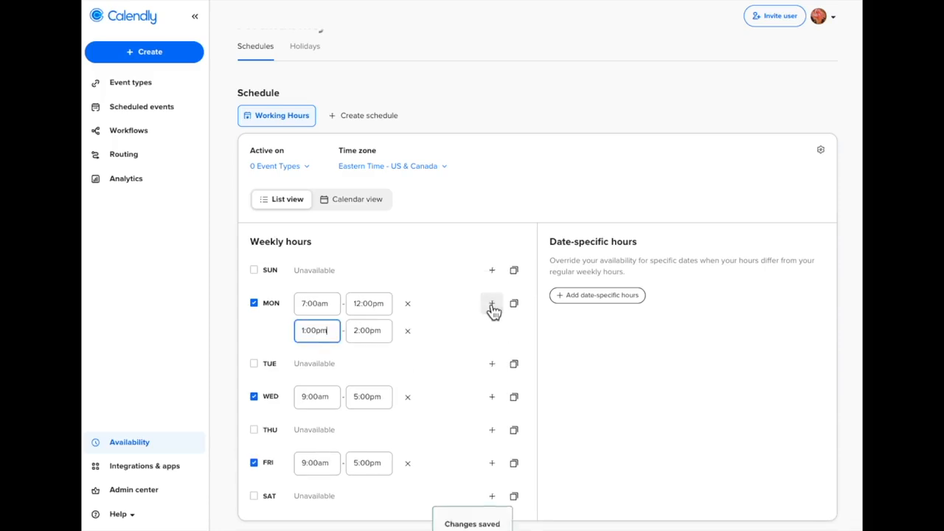
pyautogui.click(323, 331)
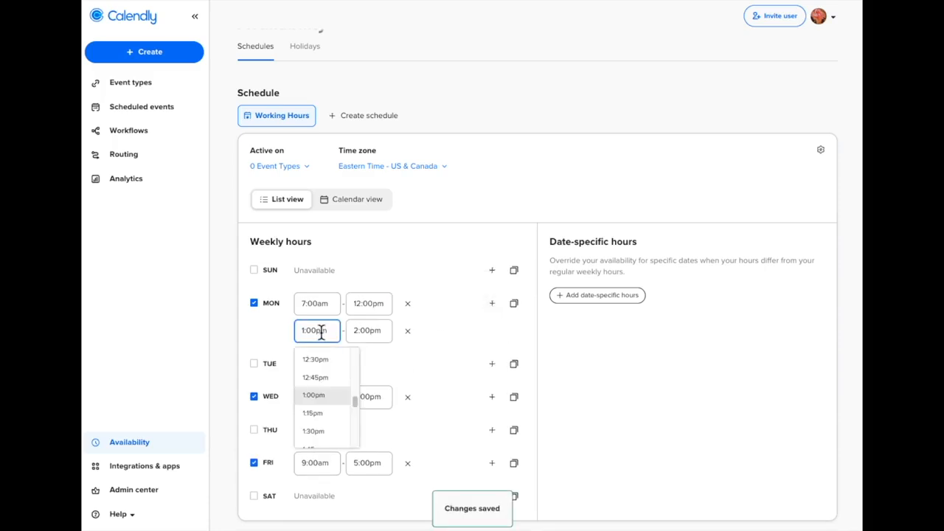
pyautogui.scroll(-5, 324, 400)
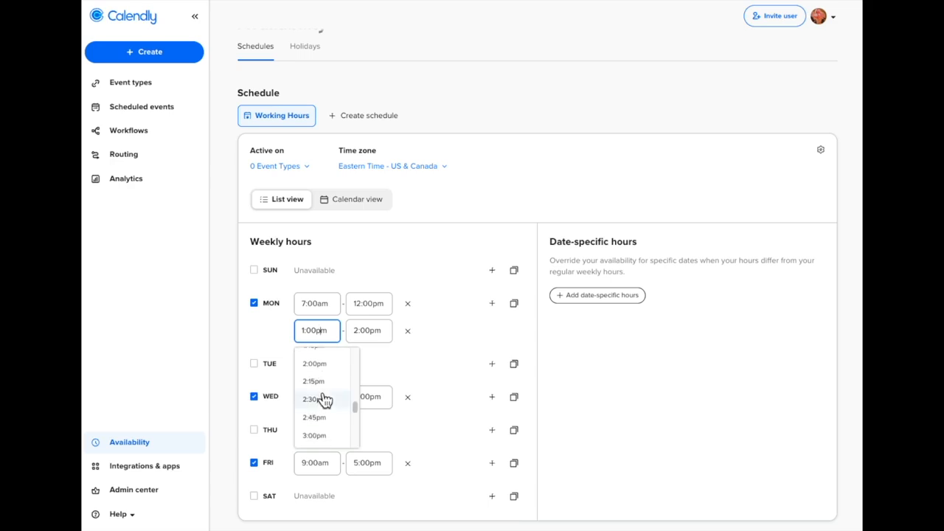
pyautogui.scroll(-1, 324, 399)
pyautogui.click(323, 398)
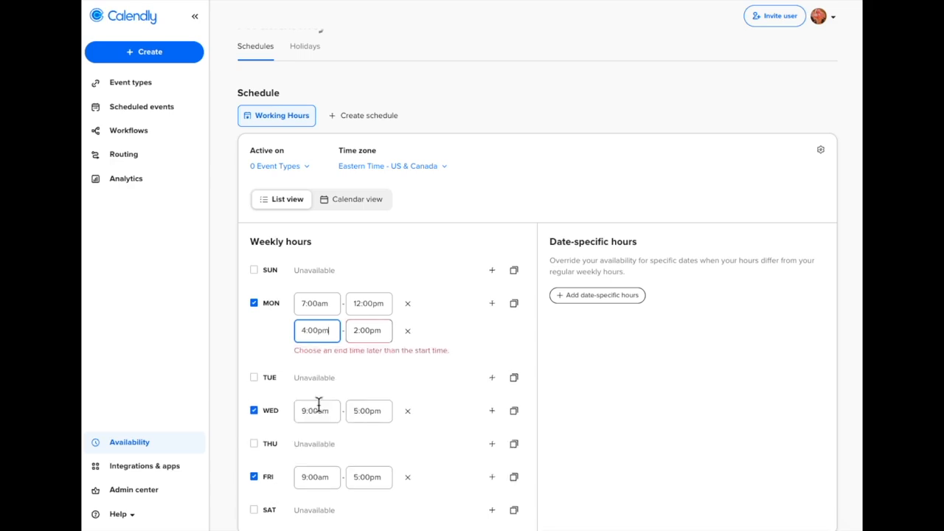
pyautogui.click(375, 332)
pyautogui.click(374, 331)
pyautogui.scroll(-4, 381, 406)
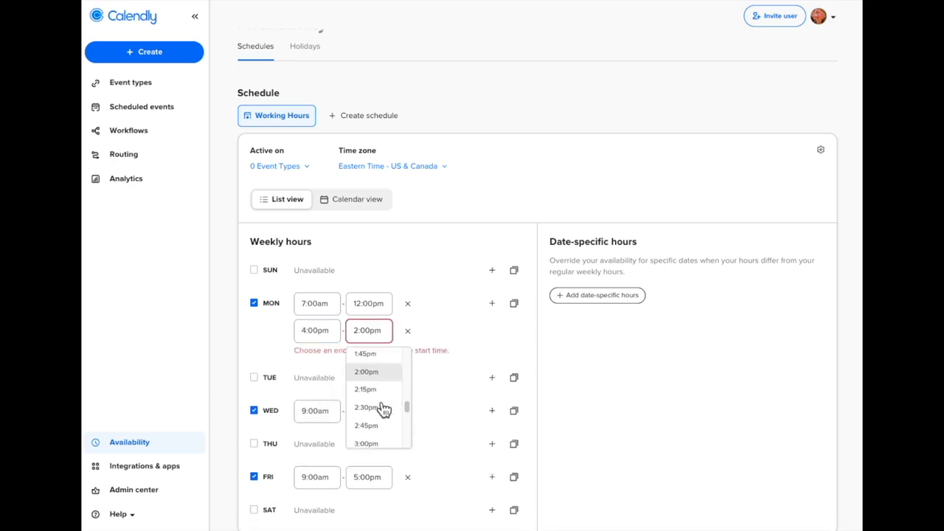
pyautogui.scroll(-4, 384, 410)
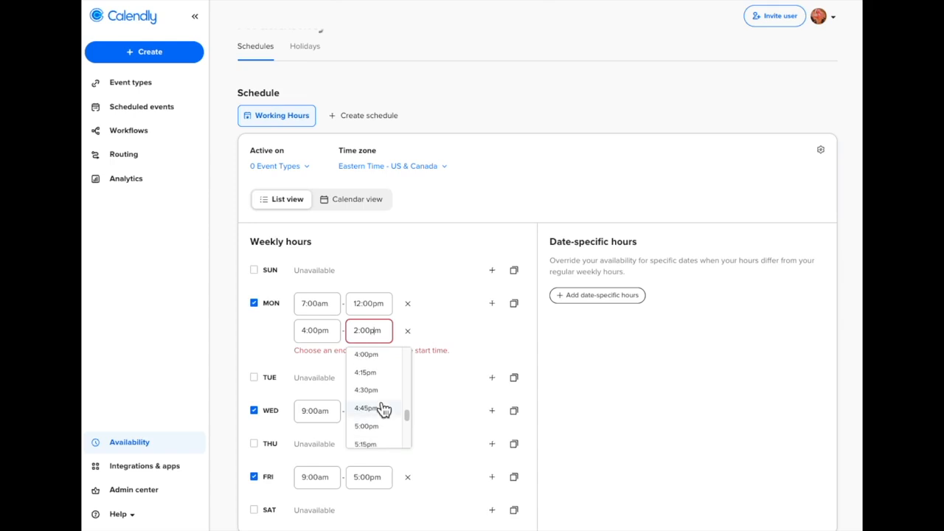
pyautogui.scroll(-3, 384, 410)
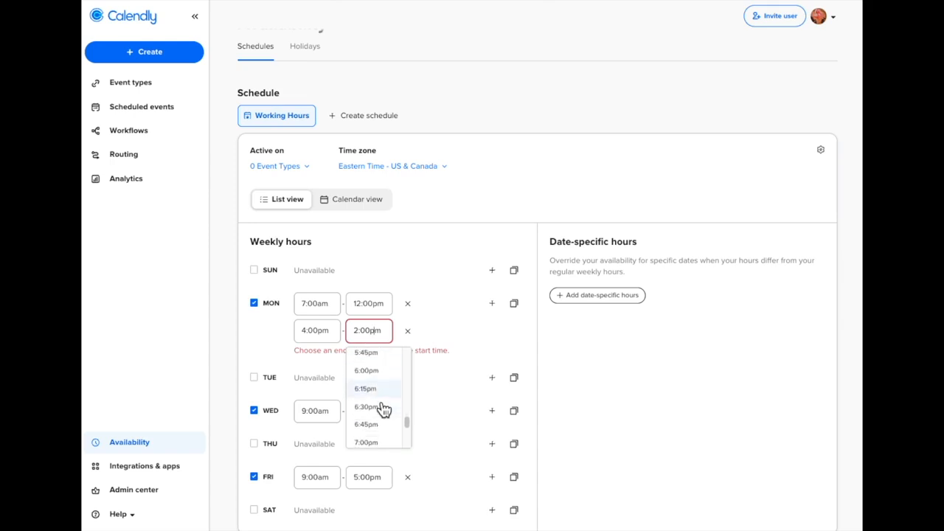
pyautogui.scroll(-2, 382, 409)
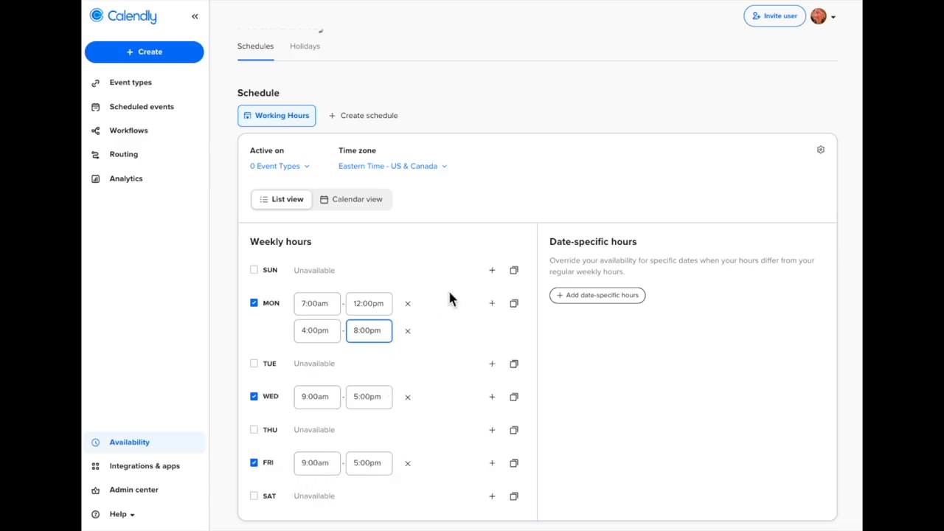
# Copy Monday's time intervals to Friday
pyautogui.click(514, 306)
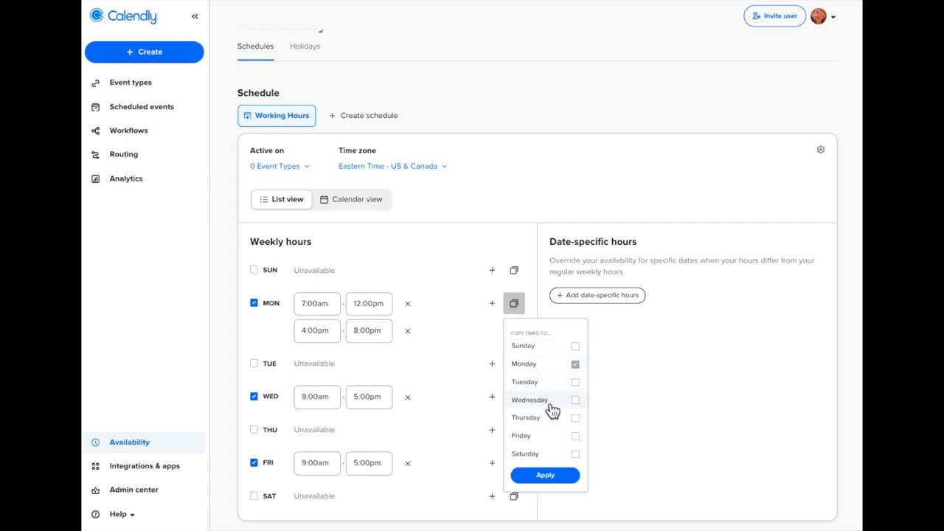
pyautogui.click(576, 439)
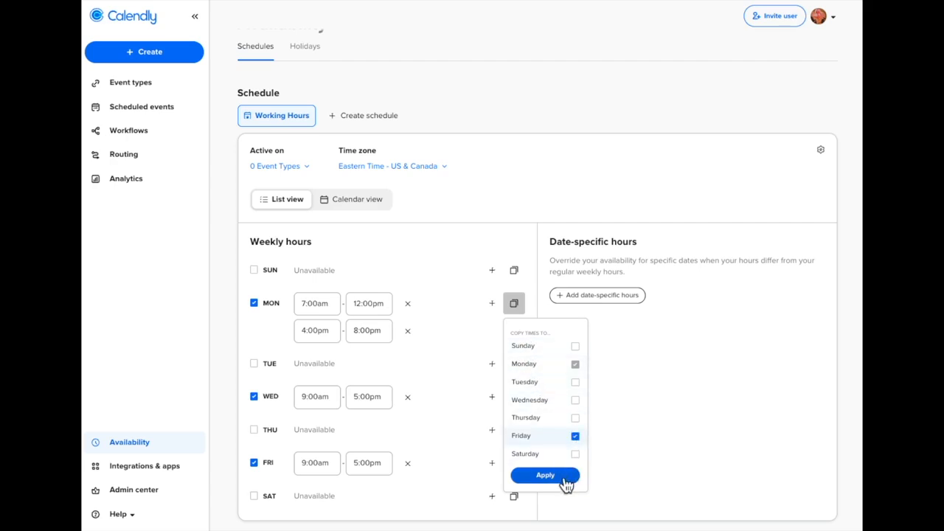
pyautogui.click(562, 476)
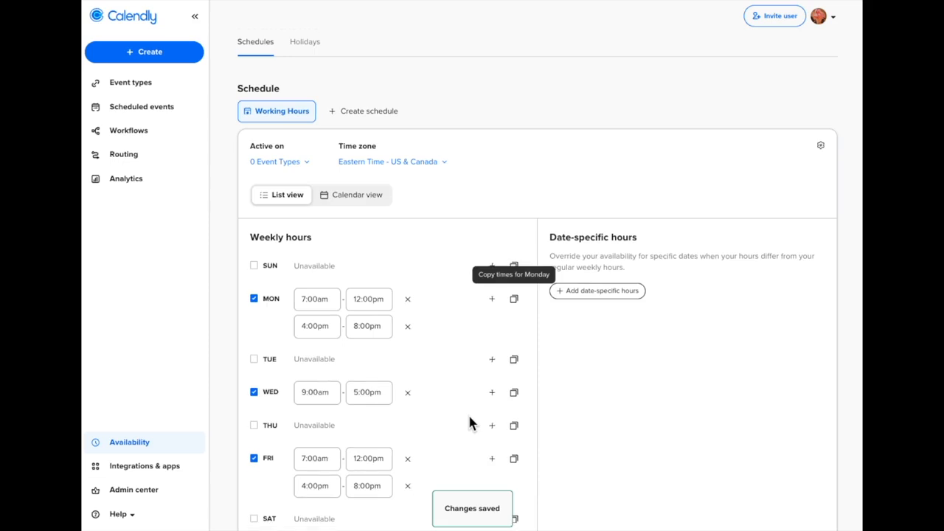
# Rename the Working Hours schedule to "Weekly Hours" and save the name
pyautogui.scroll(-1, 469, 422)
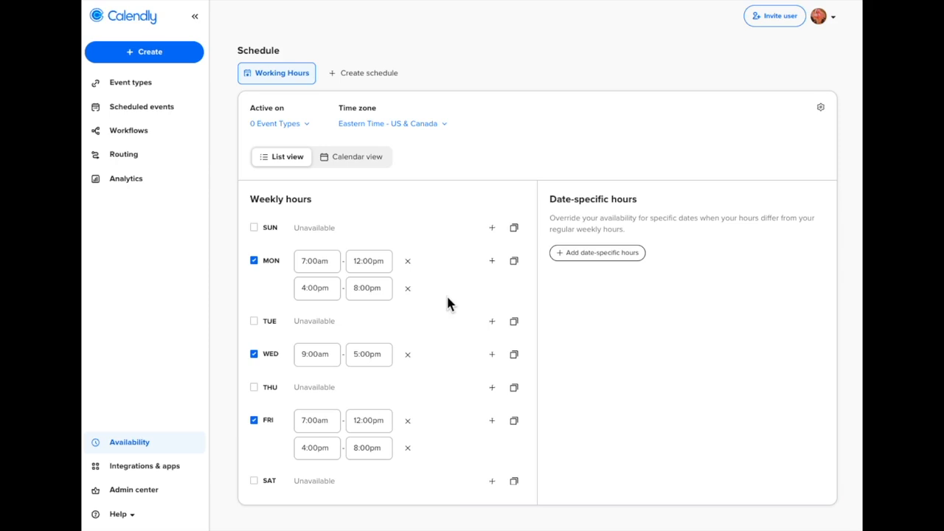
pyautogui.click(820, 110)
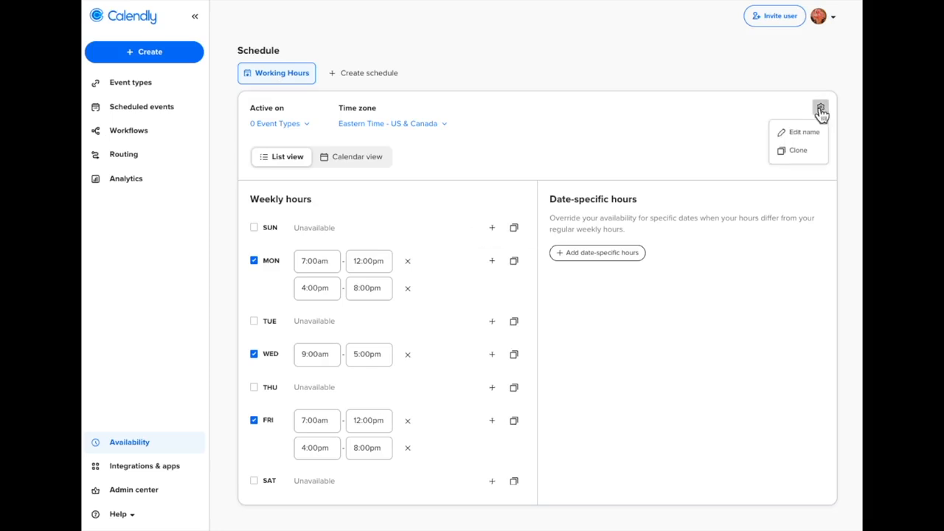
pyautogui.click(798, 132)
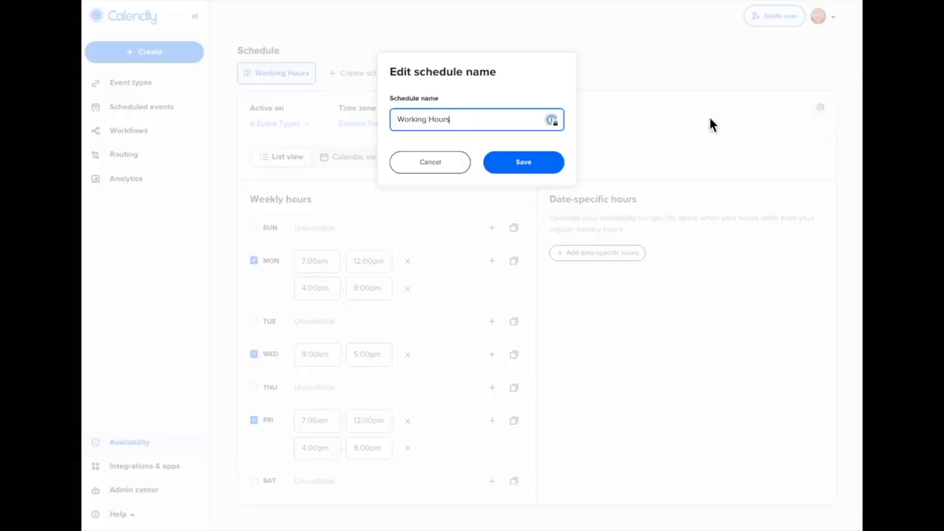
pyautogui.doubleClick(413, 120)
pyautogui.write('Weekly')
pyautogui.click(546, 165)
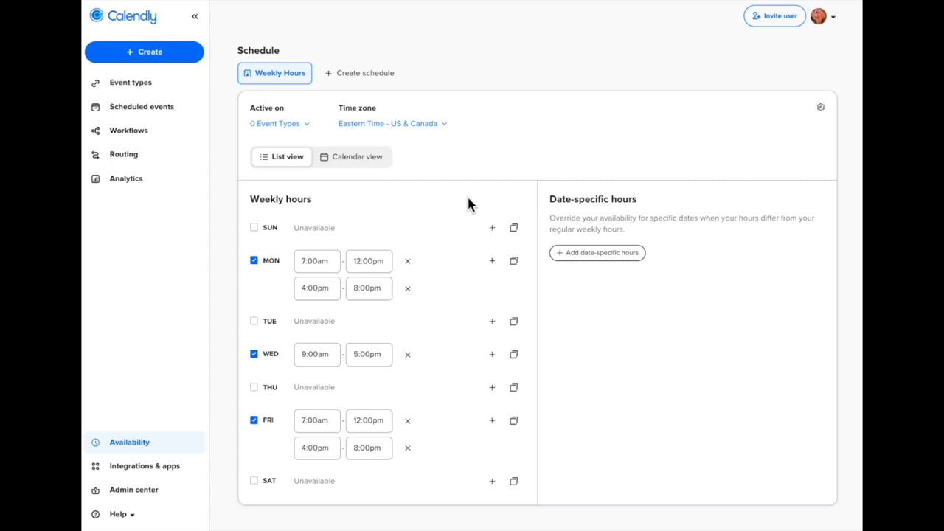
# Make the Weekly Hours schedule active on the Coffee Consultation event type and save the selection
pyautogui.click(309, 127)
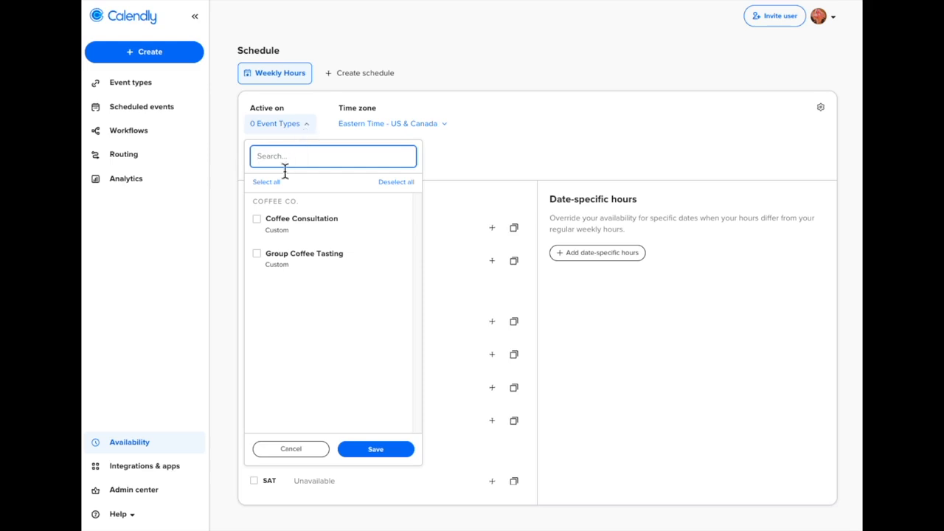
pyautogui.click(256, 220)
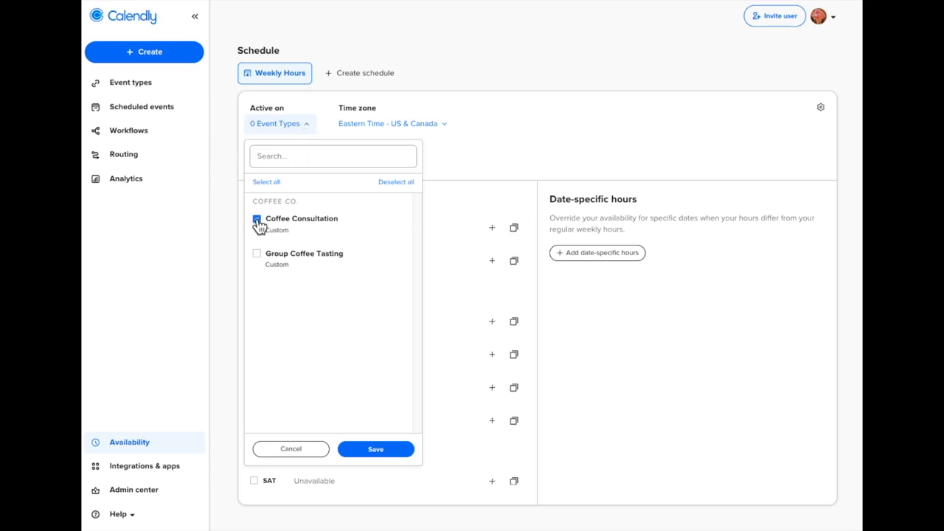
pyautogui.click(374, 447)
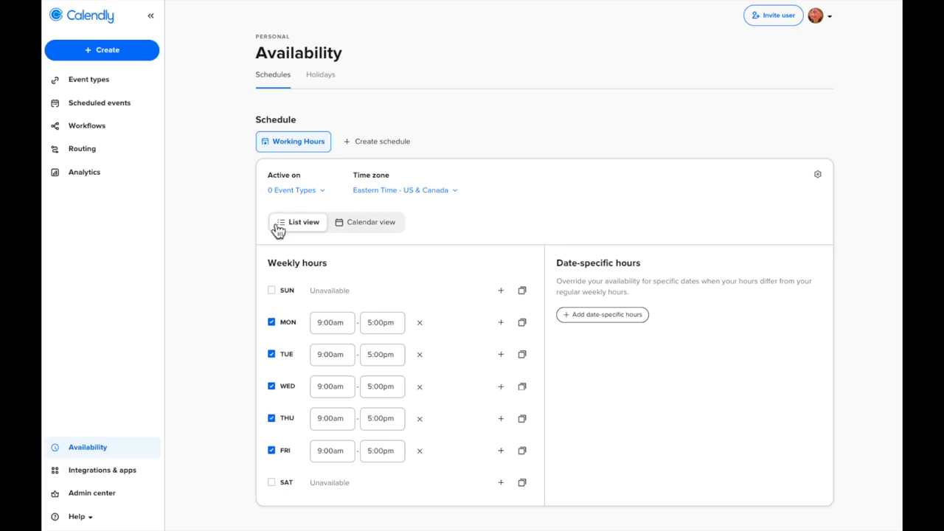
# Make every weekday from Monday through Friday unavailable in the Working Hours schedule
pyautogui.click(271, 324)
pyautogui.click(271, 356)
pyautogui.click(272, 385)
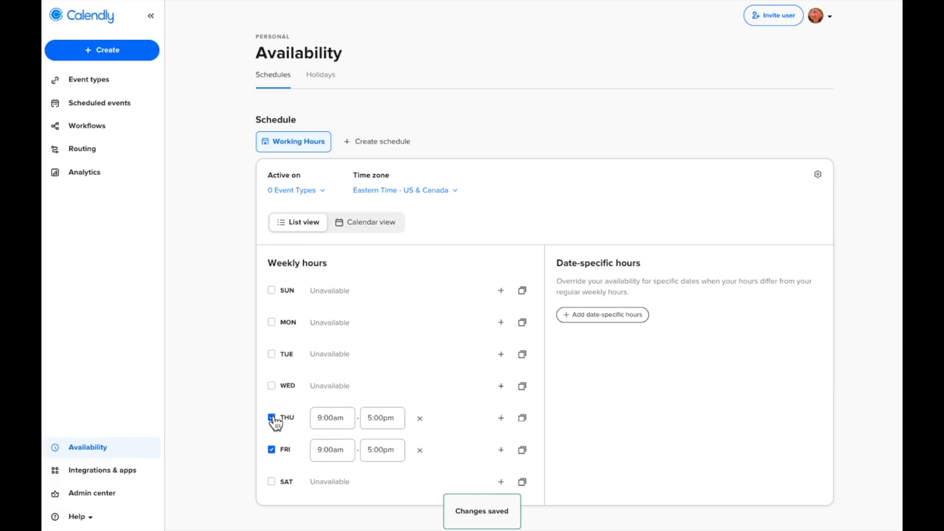
pyautogui.click(271, 418)
pyautogui.click(271, 450)
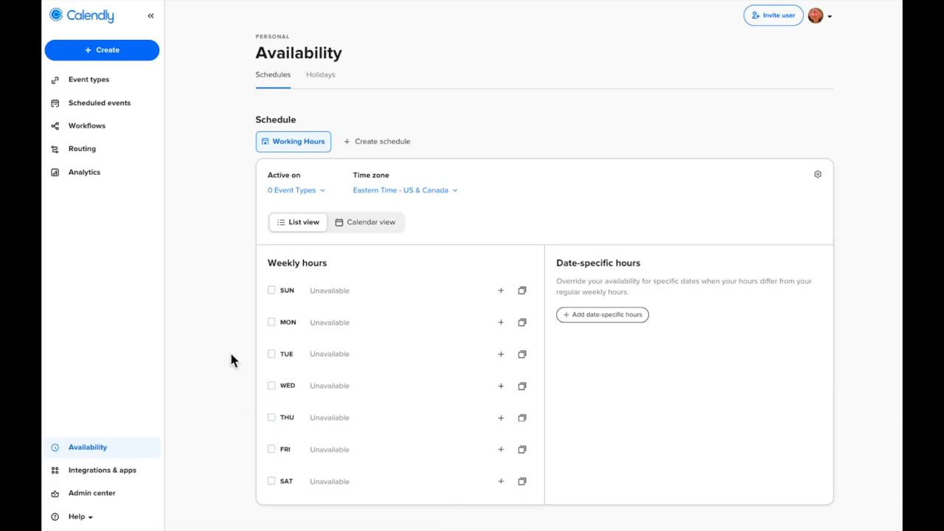
# Switch the Working Hours schedule to calendar view and open date-specific hours editing for Tuesday, October 31, 2023
pyautogui.click(371, 228)
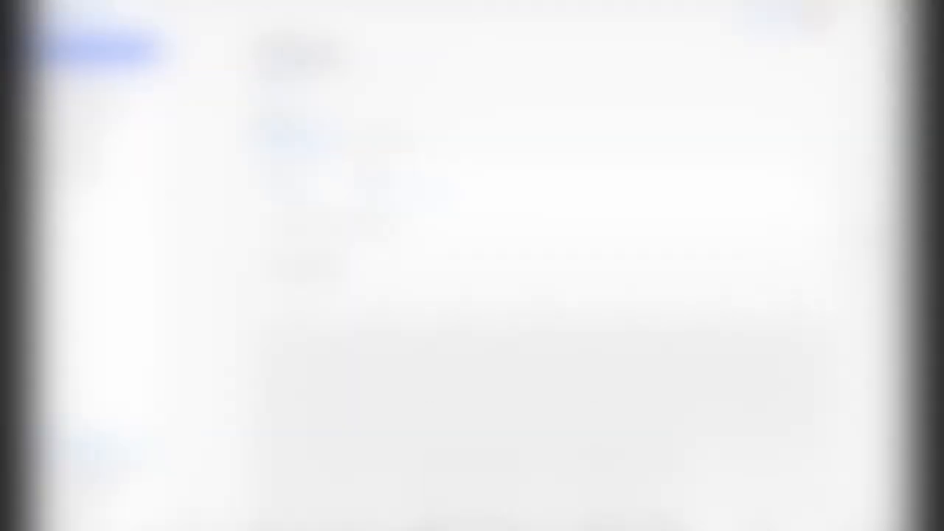
pyautogui.scroll(-5, 869, 236)
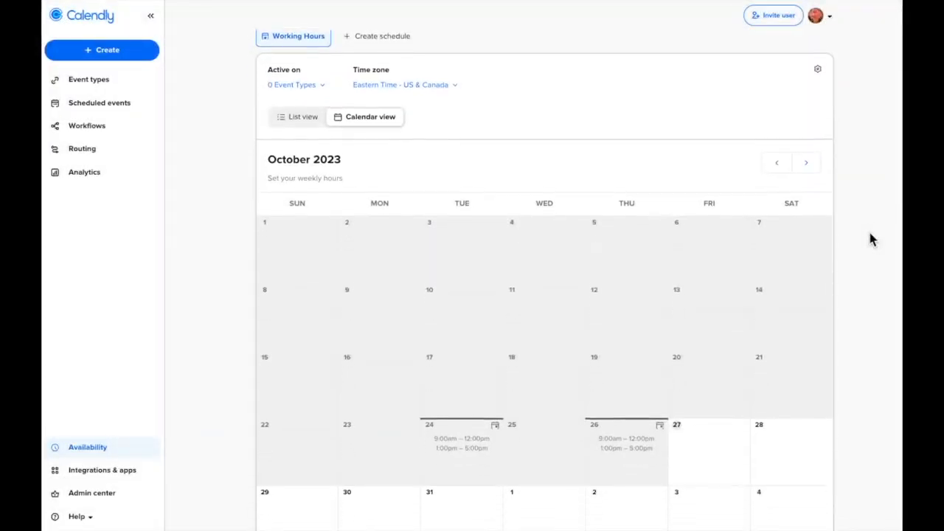
pyautogui.scroll(-2, 870, 235)
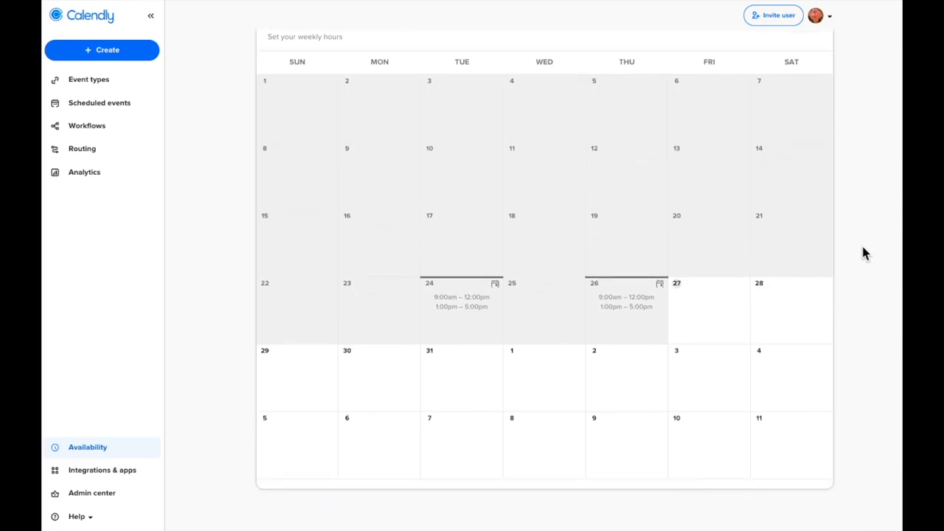
pyautogui.click(463, 388)
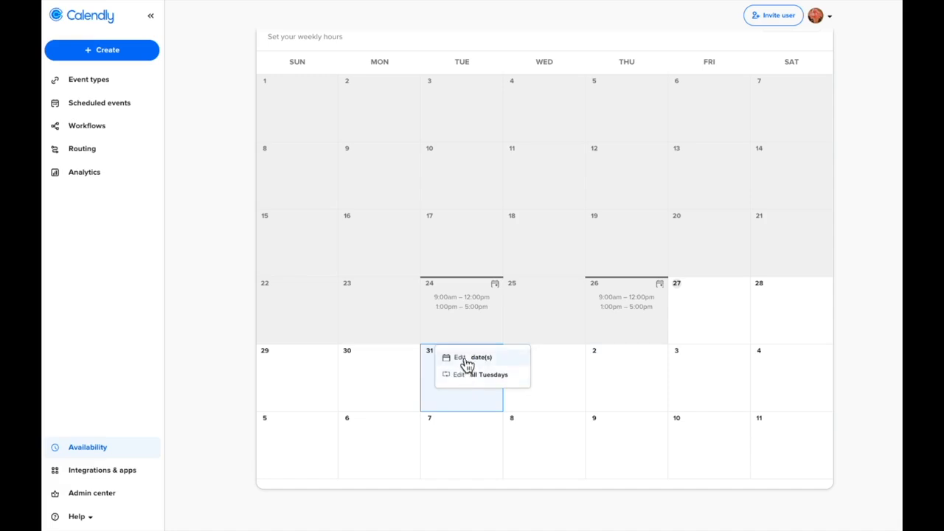
pyautogui.click(500, 360)
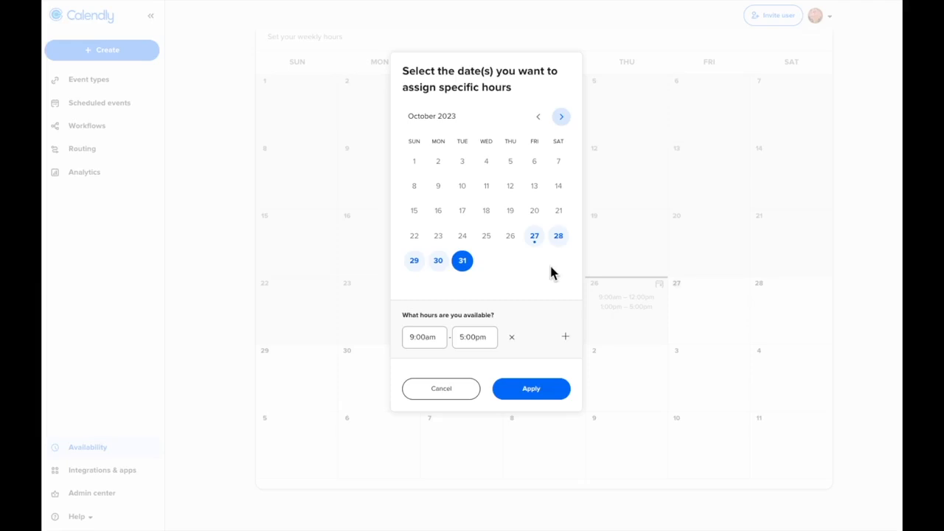
# Add November 2, 14, 16, 28 and 30, 2023 to the dates that get specific hours
pyautogui.click(561, 116)
pyautogui.click(510, 163)
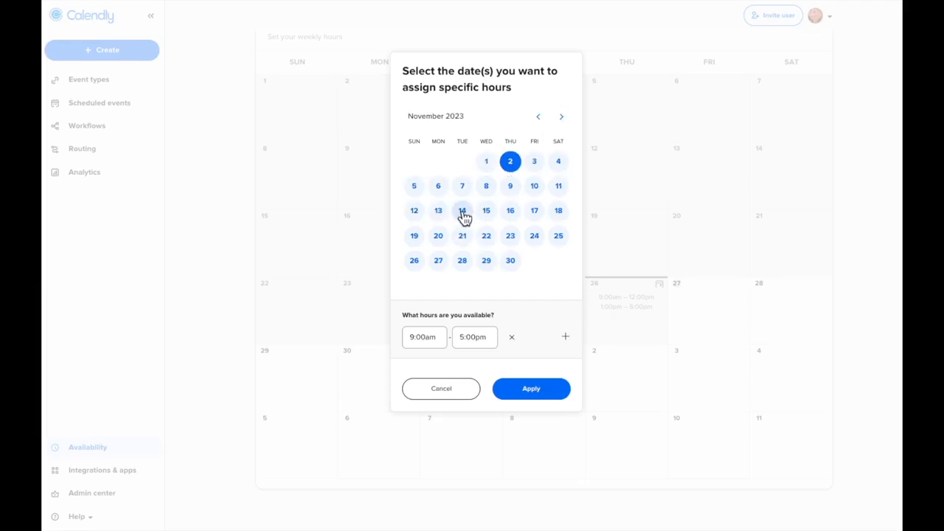
pyautogui.click(462, 211)
pyautogui.click(510, 212)
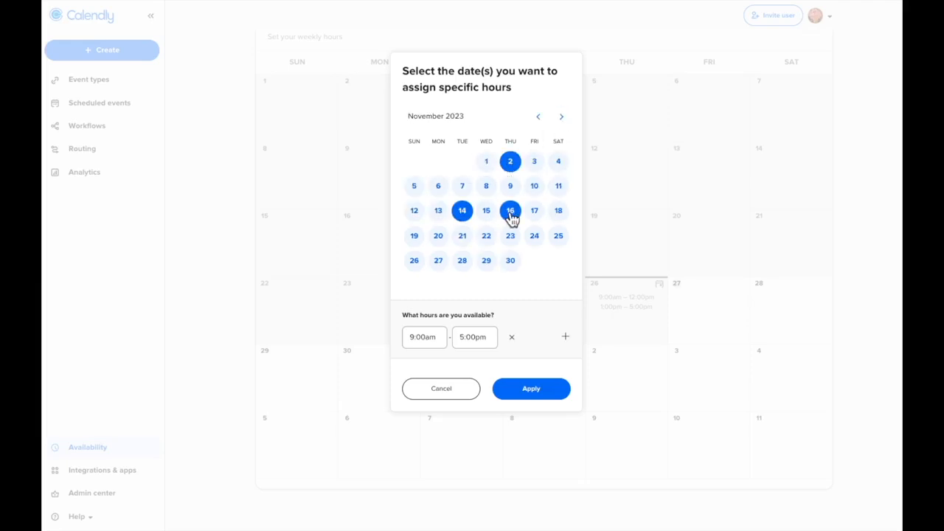
pyautogui.click(463, 262)
pyautogui.click(511, 262)
# Add December 12, 14, 26 and 28, 2023 to the dates that get specific hours
pyautogui.click(561, 118)
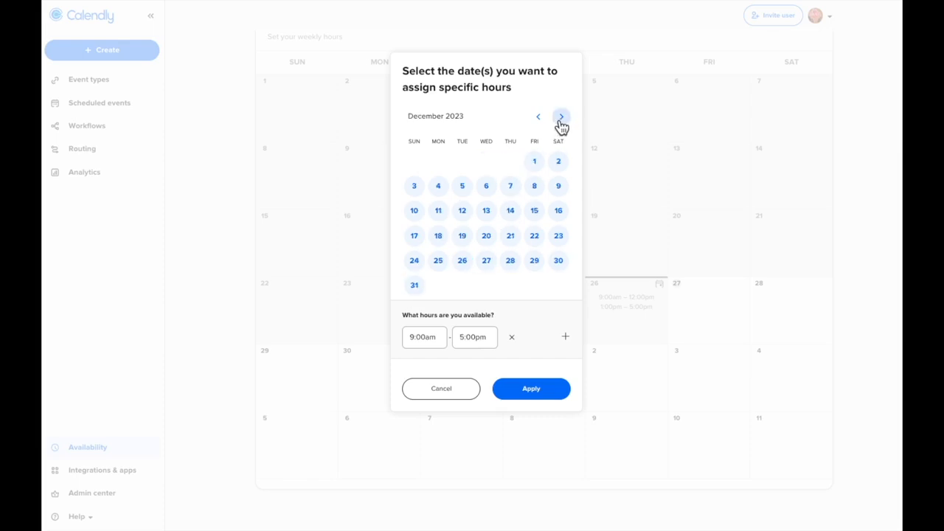
pyautogui.click(537, 118)
pyautogui.click(561, 118)
pyautogui.click(462, 210)
pyautogui.click(512, 213)
pyautogui.click(462, 263)
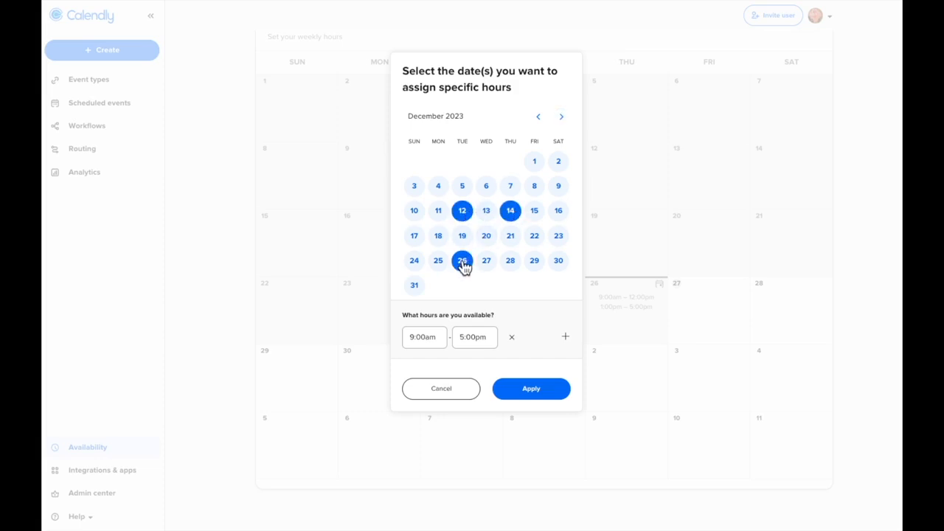
pyautogui.click(514, 268)
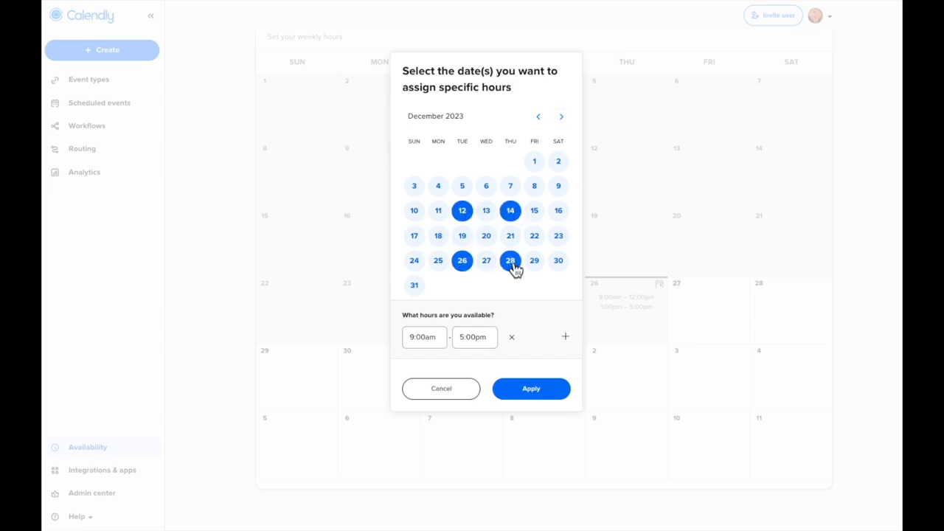
# Add January 9, 11, 23 and 25, 2024 to the dates that get specific hours
pyautogui.click(562, 118)
pyautogui.click(463, 193)
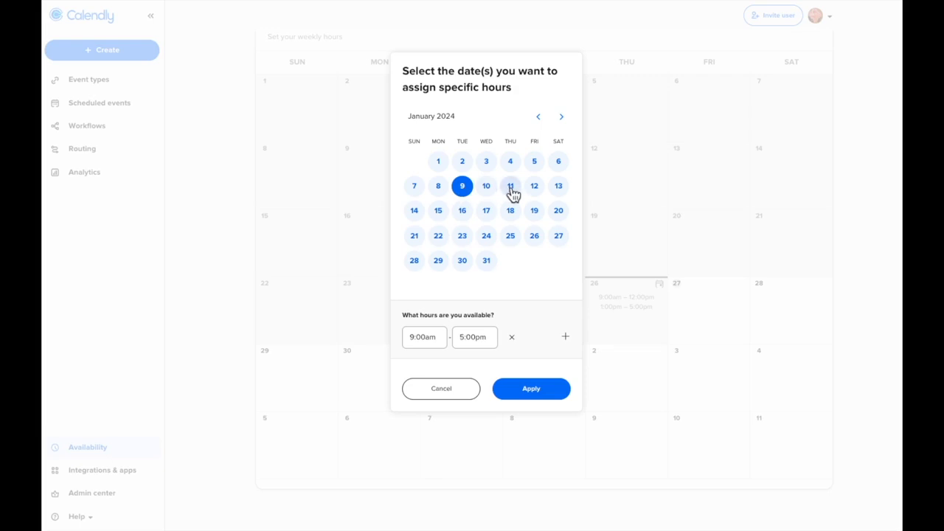
pyautogui.click(512, 191)
pyautogui.click(463, 238)
pyautogui.click(512, 241)
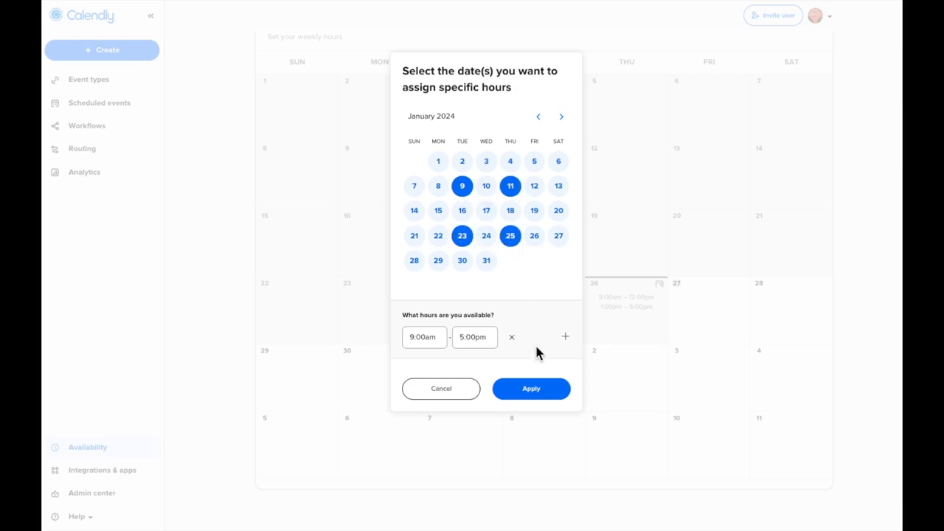
# Set the end of the first time interval for the selected dates to 3:00pm
pyautogui.click(480, 337)
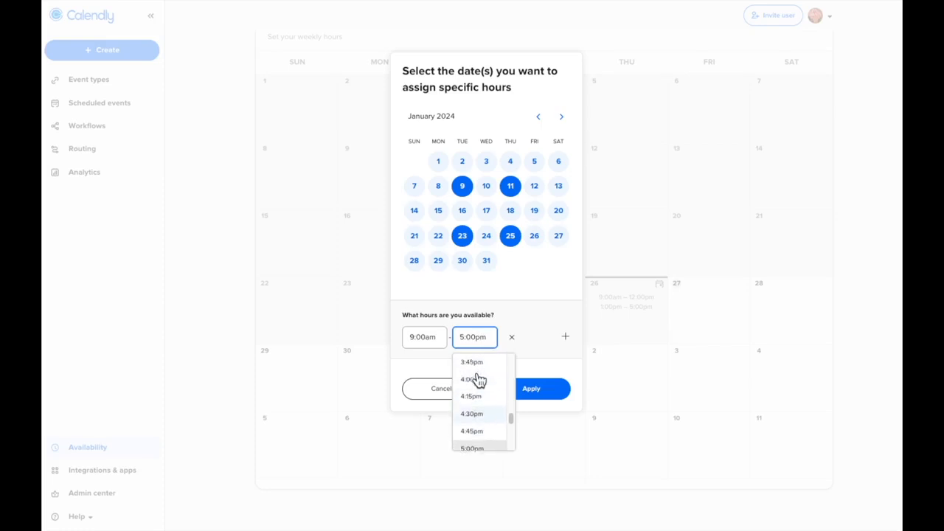
pyautogui.scroll(3, 478, 380)
pyautogui.click(480, 408)
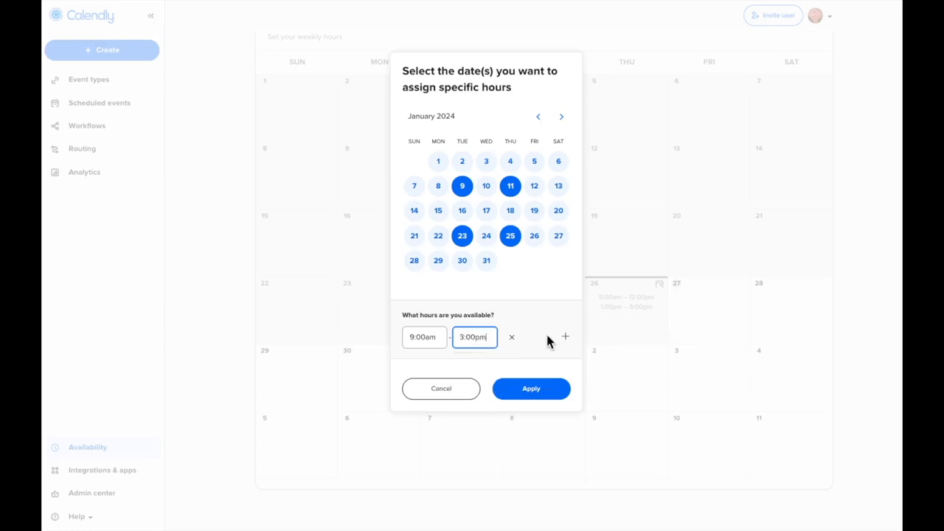
# Add a second time interval from 5:00pm to 7:00pm and apply the hours to the selected dates
pyautogui.click(565, 337)
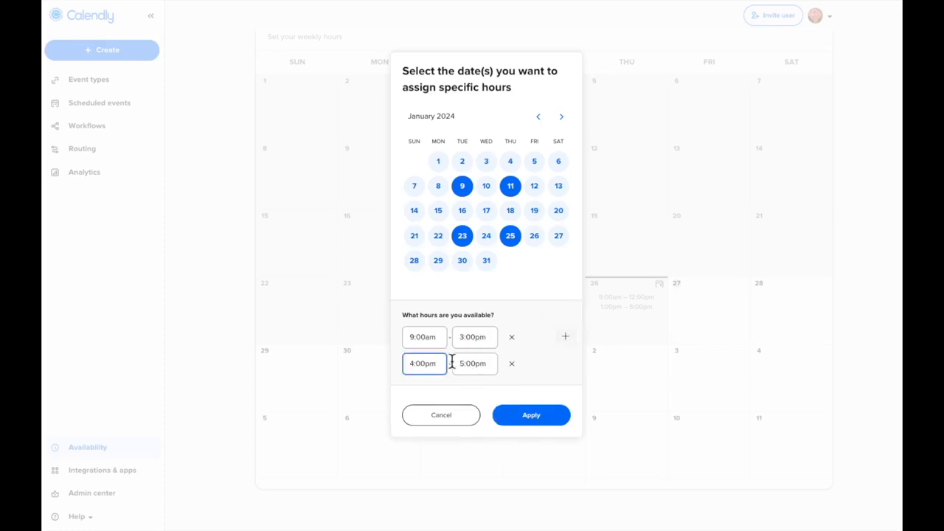
pyautogui.click(424, 363)
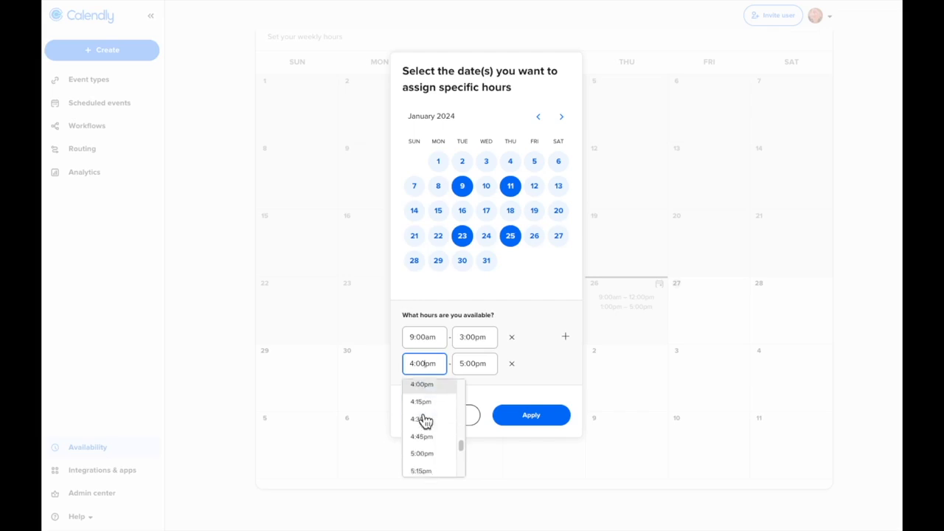
pyautogui.scroll(-1, 425, 420)
pyautogui.click(425, 421)
pyautogui.click(480, 369)
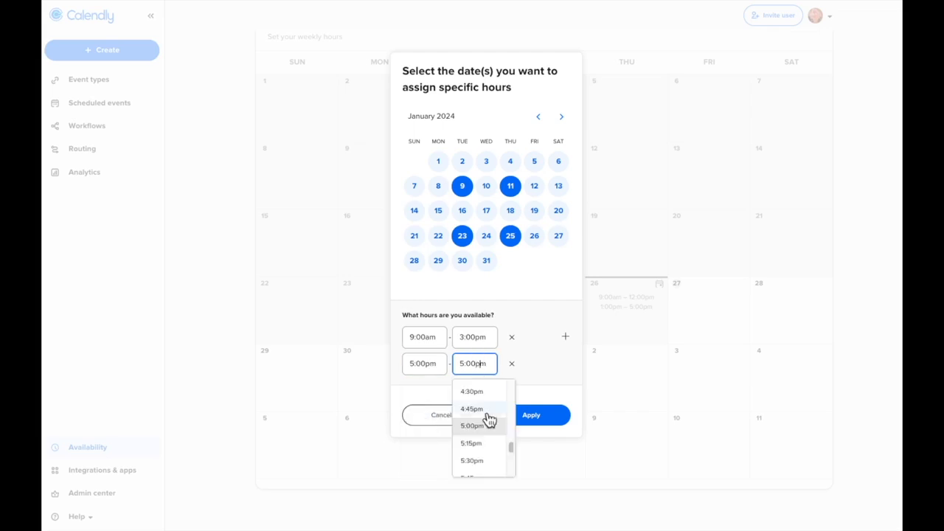
pyautogui.scroll(-3, 489, 419)
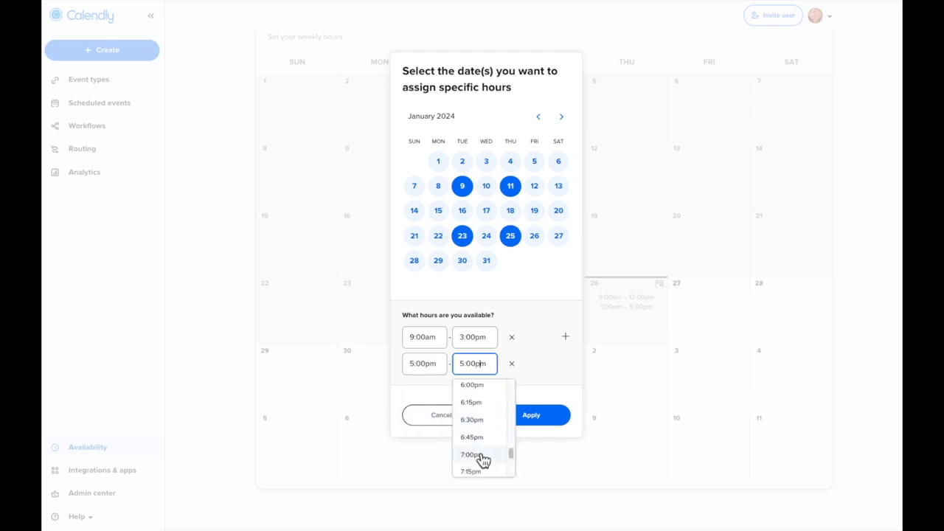
pyautogui.click(472, 455)
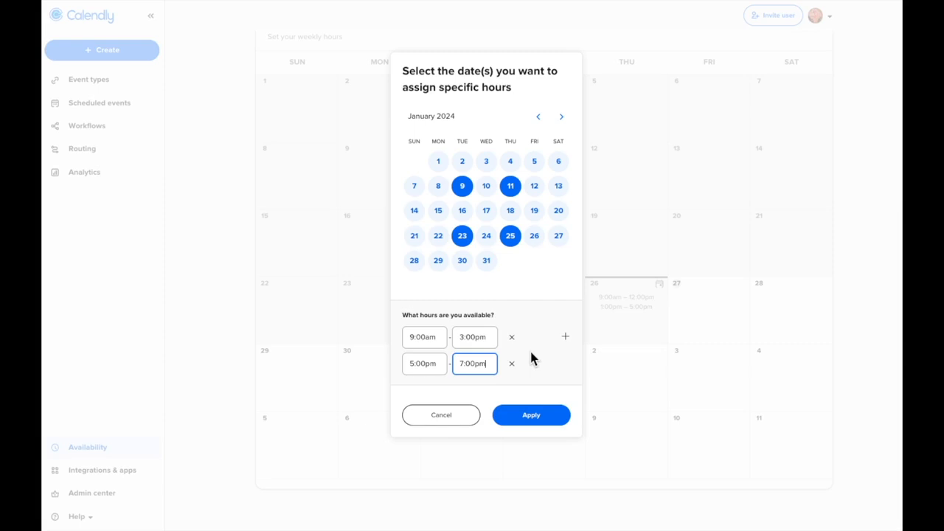
pyautogui.click(536, 419)
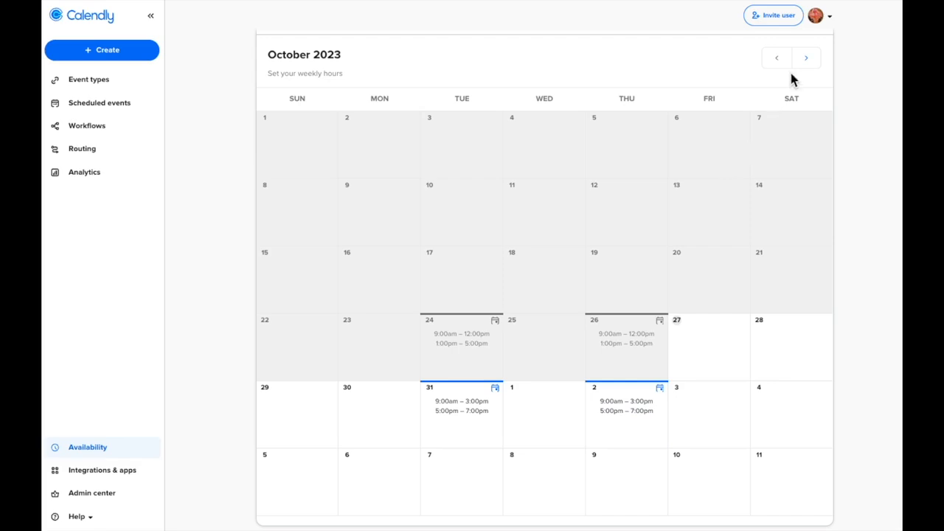
# Make Thursday, December 14, 2023 unavailable by removing both of its time intervals and applying the change
pyautogui.click(807, 62)
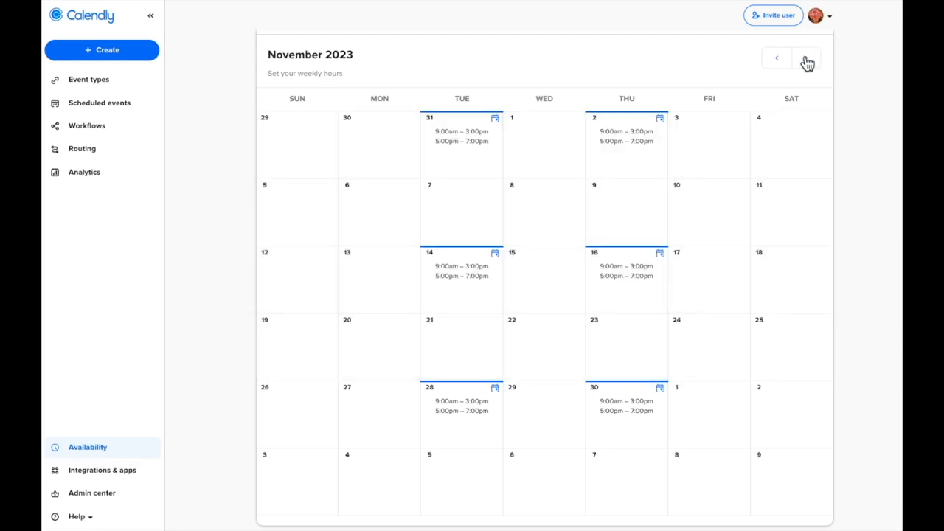
pyautogui.click(807, 62)
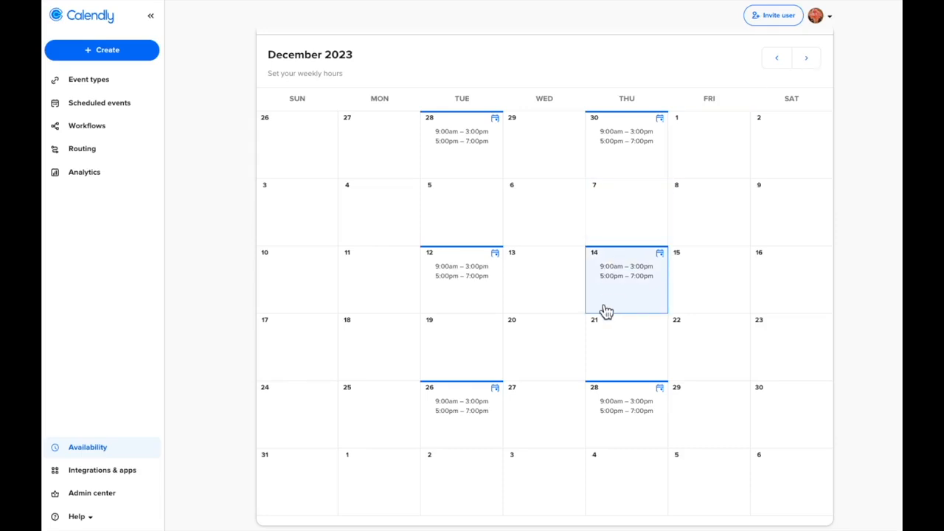
pyautogui.click(637, 289)
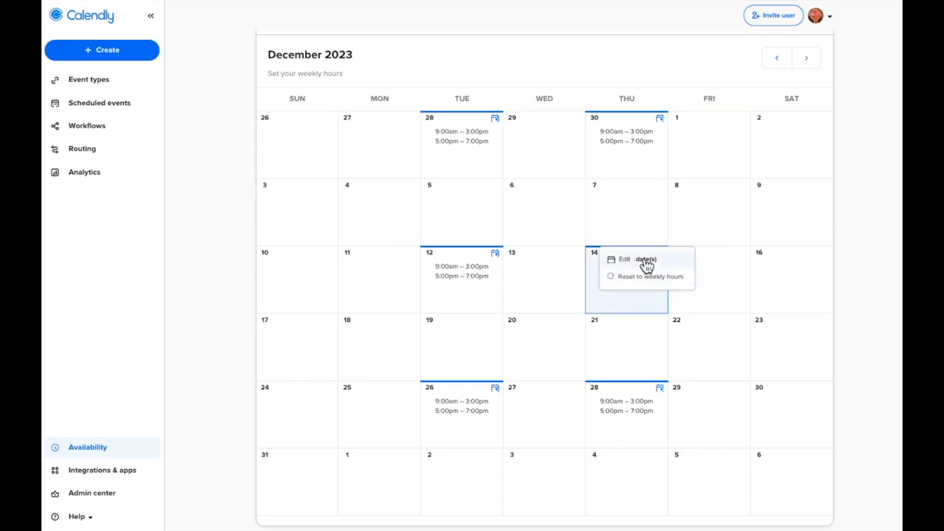
pyautogui.click(643, 261)
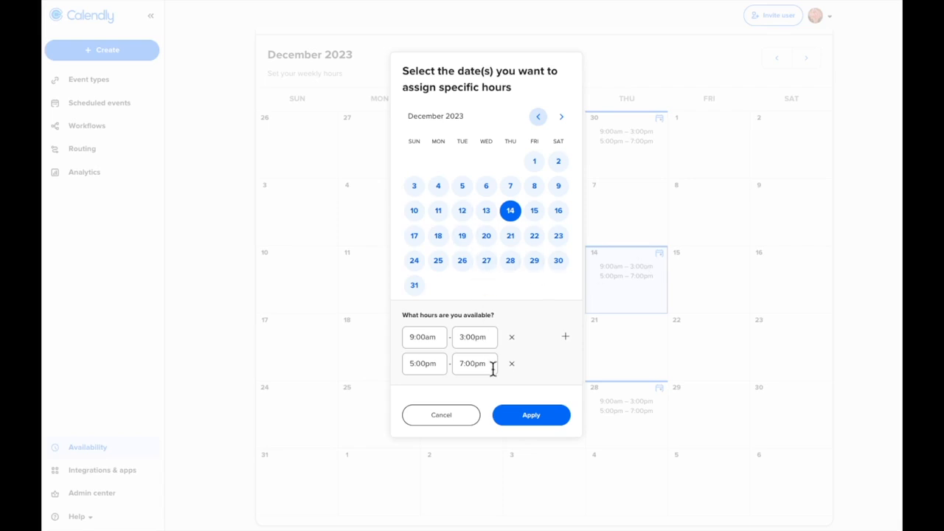
pyautogui.click(511, 336)
pyautogui.click(511, 336)
pyautogui.click(531, 389)
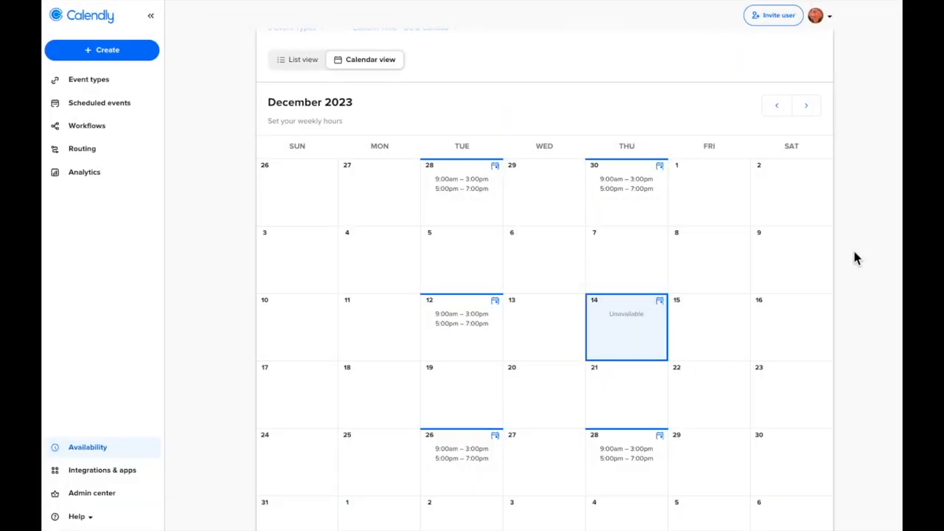
# Make the Working Hours schedule active on the Group Coffee Tasting event type and save the selection
pyautogui.scroll(3, 856, 259)
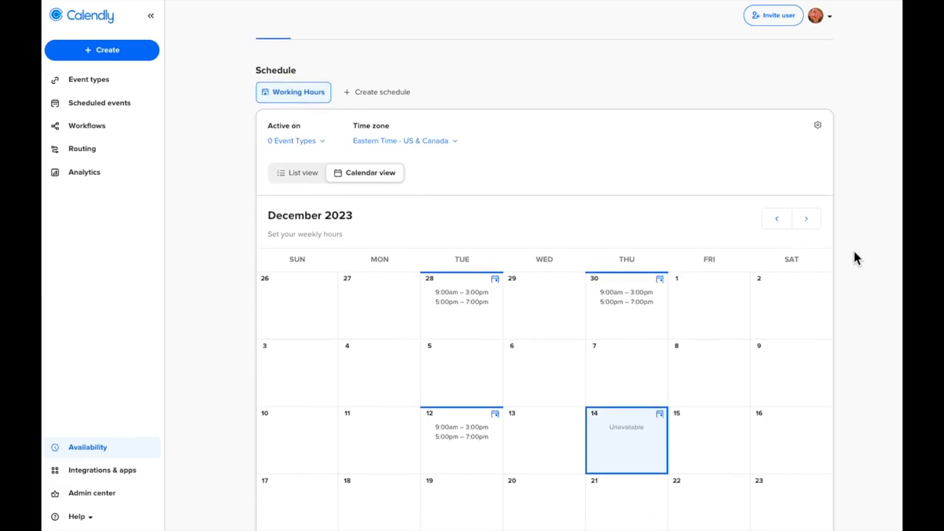
pyautogui.click(324, 147)
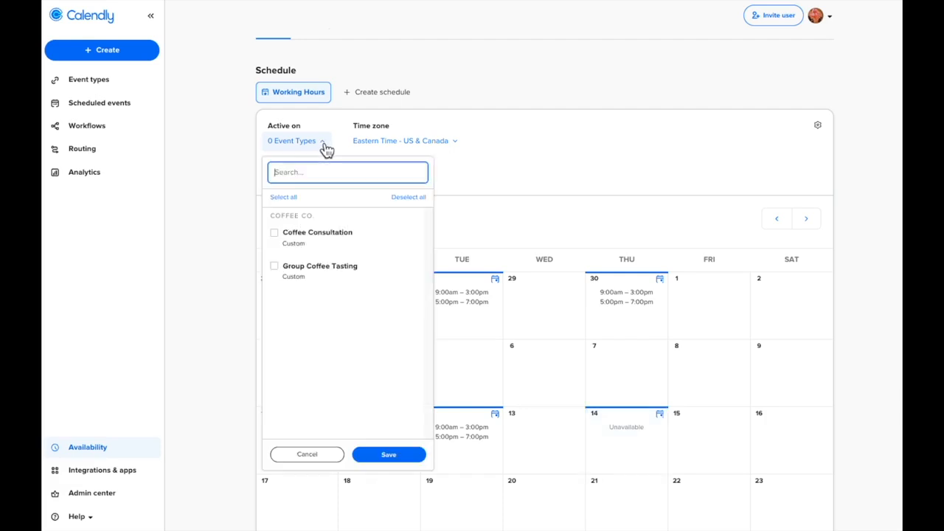
pyautogui.click(276, 270)
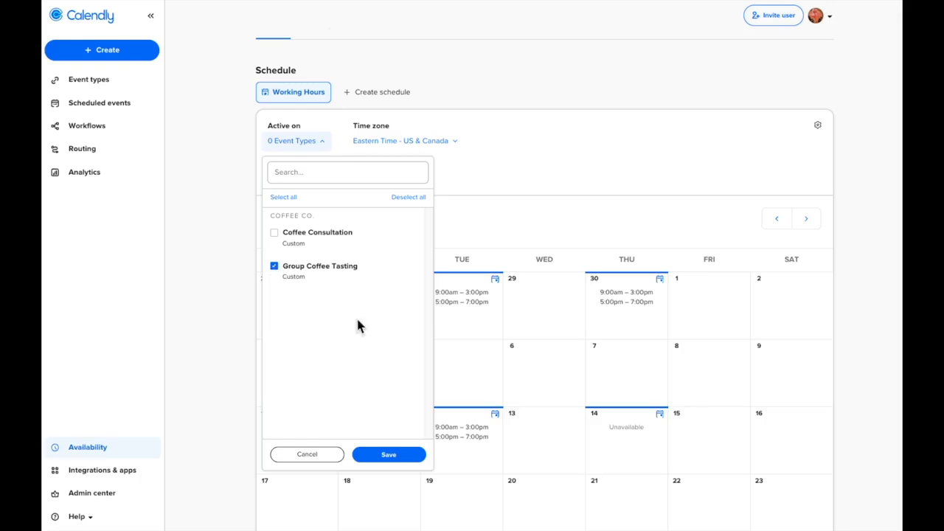
pyautogui.click(396, 459)
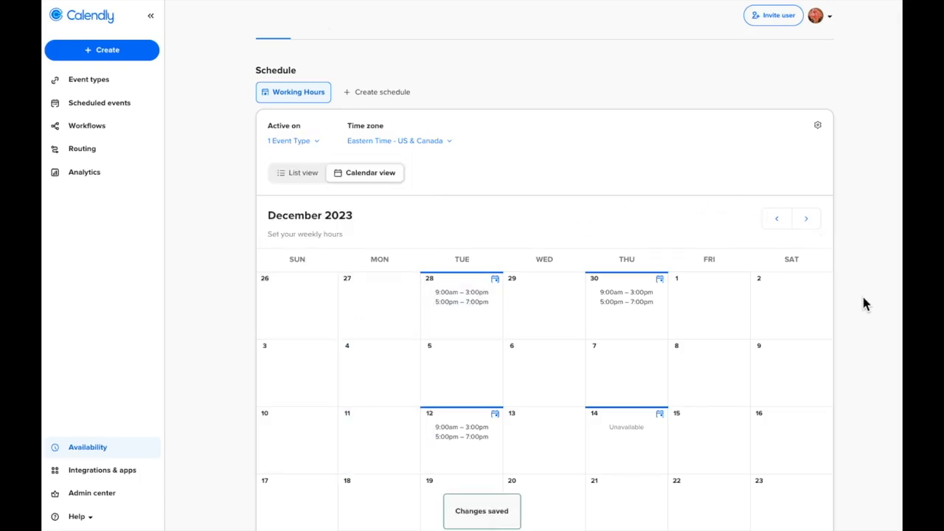
# Start adding date-specific hours to the Weekly Hours schedule and select November 12 through 18, 2023
pyautogui.scroll(-1, 865, 304)
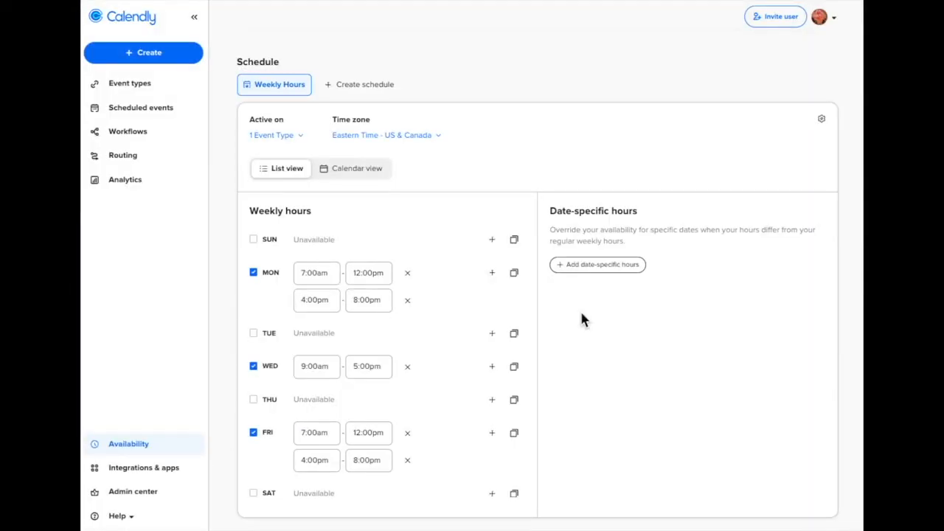
pyautogui.click(594, 275)
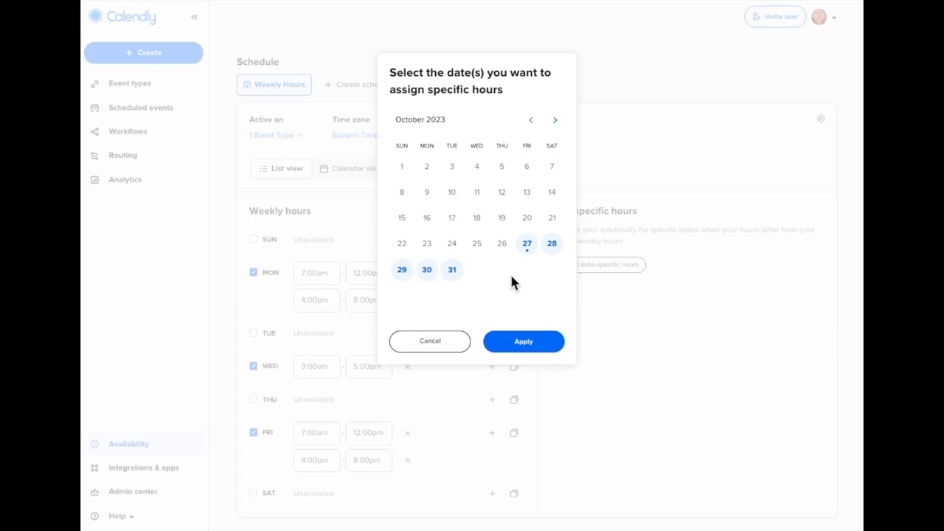
pyautogui.click(555, 120)
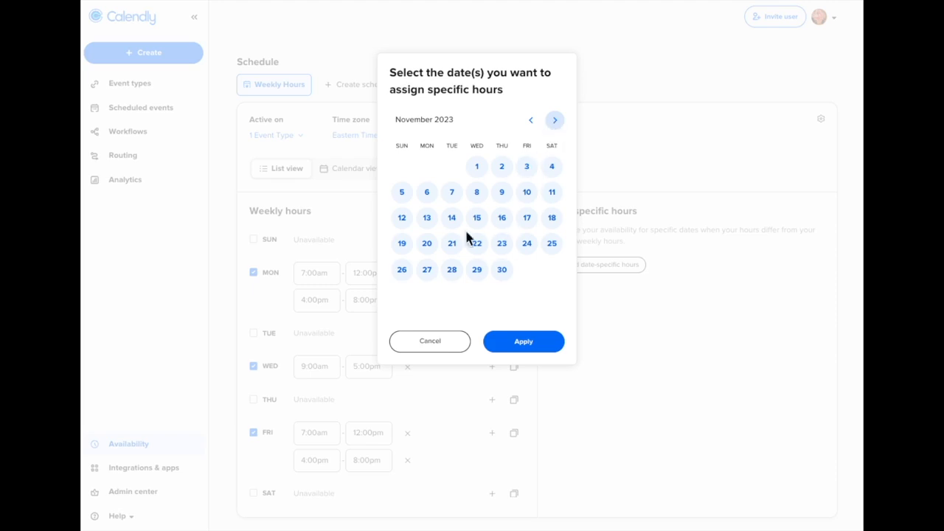
pyautogui.click(403, 219)
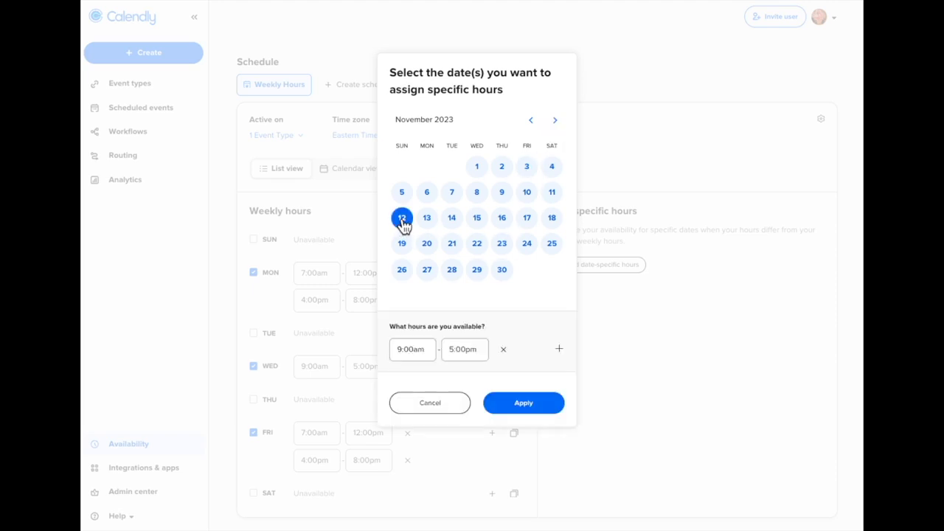
pyautogui.click(427, 219)
pyautogui.click(452, 219)
pyautogui.click(476, 221)
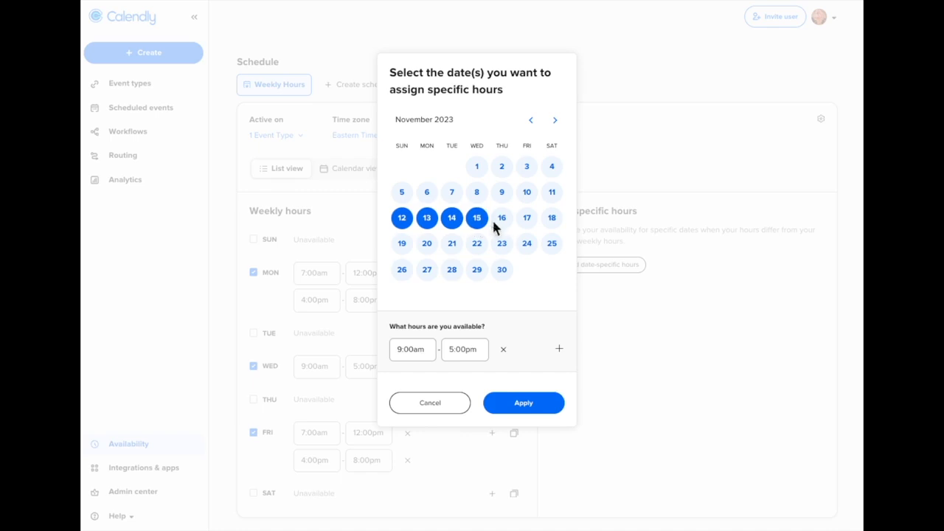
pyautogui.click(501, 221)
pyautogui.click(527, 222)
pyautogui.click(553, 221)
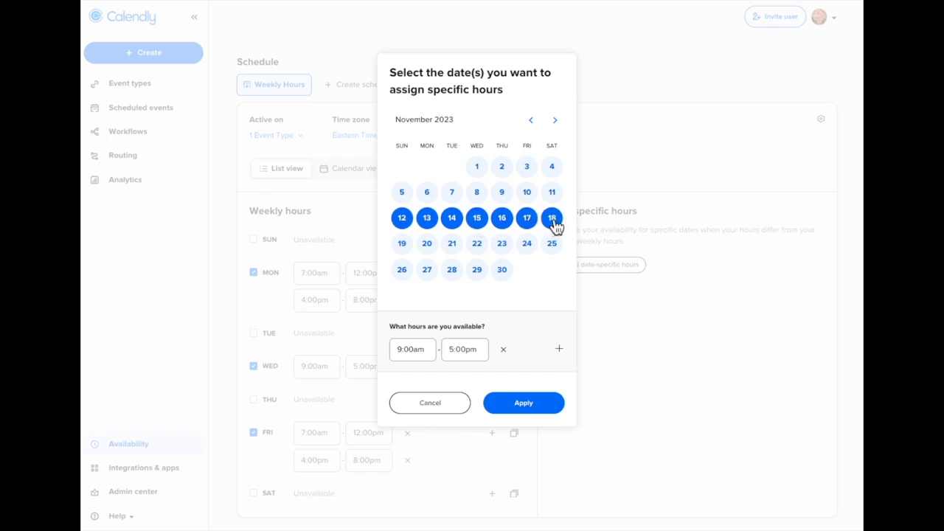
# Mark November 12 through 18, 2023 as unavailable by removing the time interval for the selected dates
pyautogui.click(505, 353)
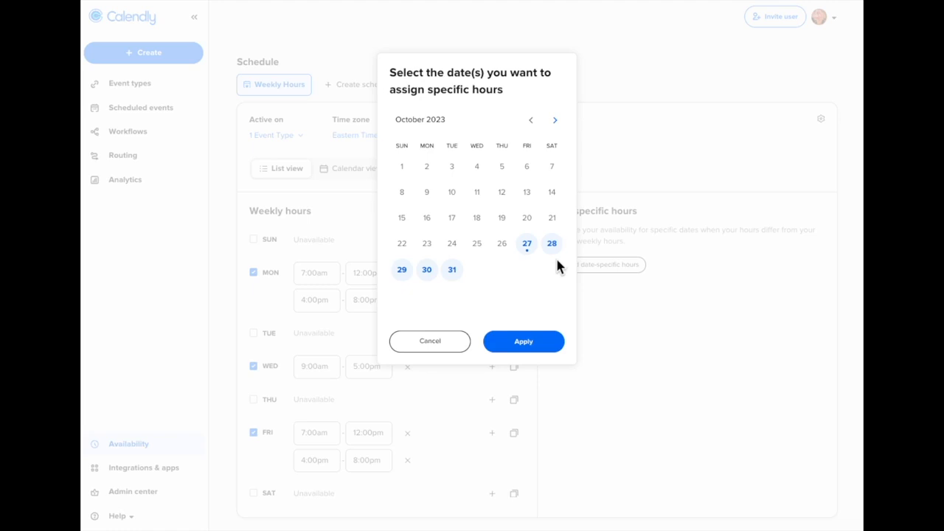
# Select the Saturdays November 11, 2023, December 16, 2023 and January 13, 2024 for date-specific hours
pyautogui.click(555, 120)
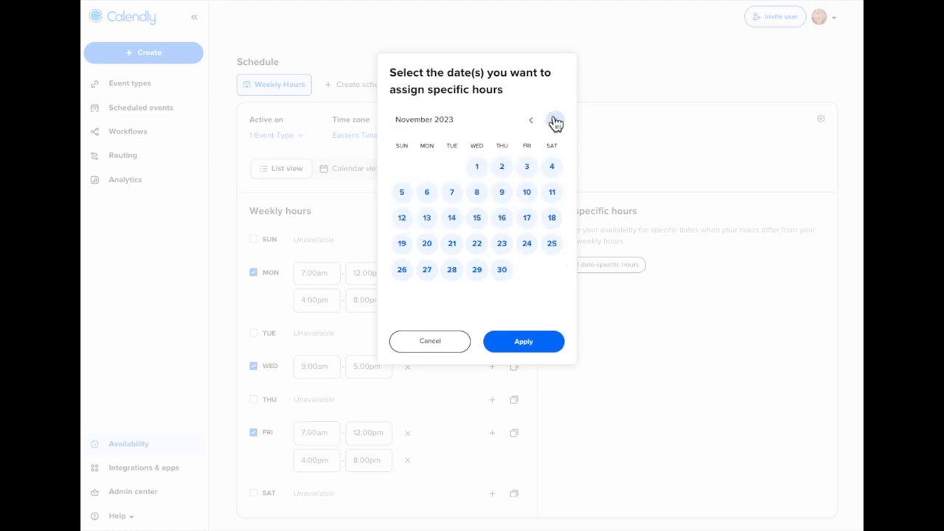
pyautogui.click(554, 193)
pyautogui.click(557, 120)
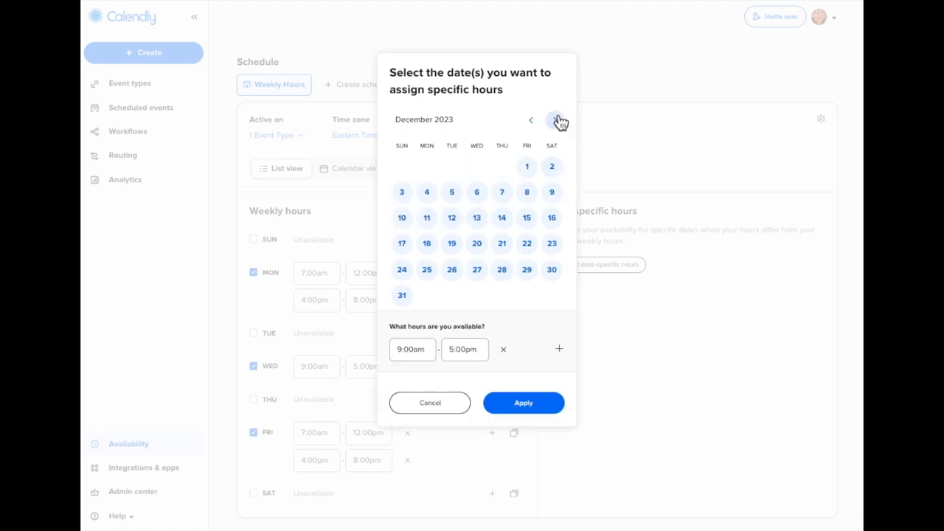
pyautogui.click(551, 219)
pyautogui.click(555, 121)
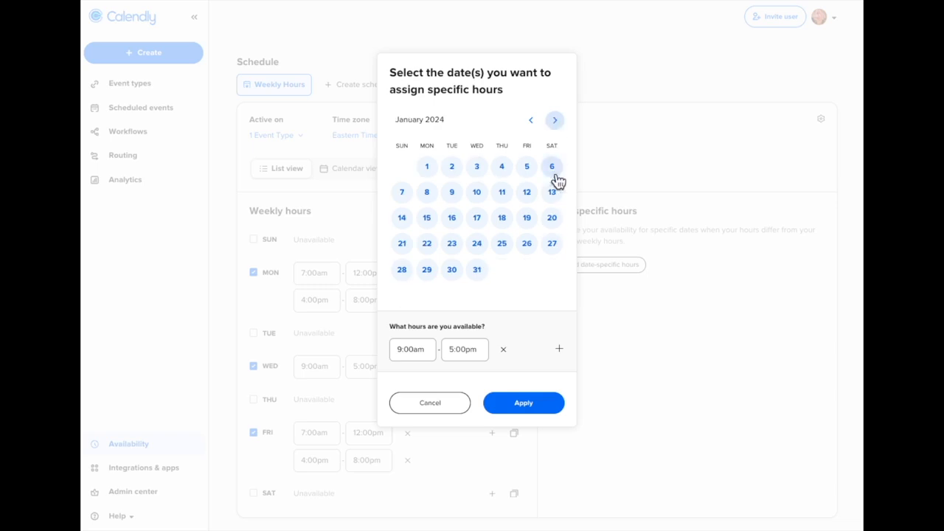
pyautogui.click(553, 194)
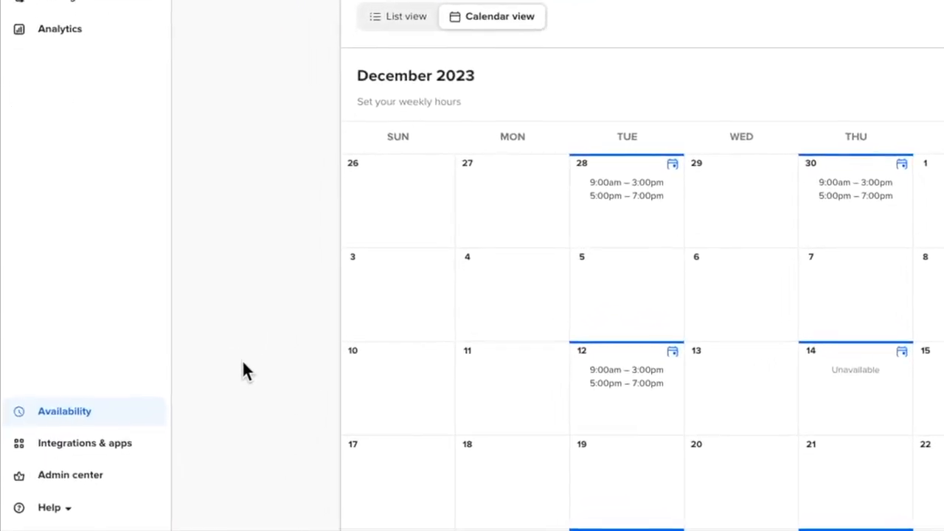
# Open the Help options to see the available support resources
pyautogui.click(87, 508)
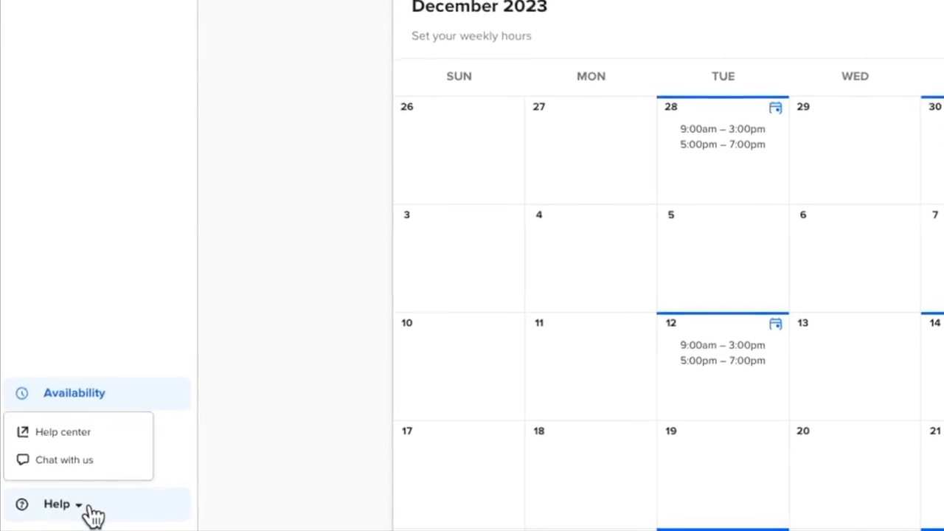